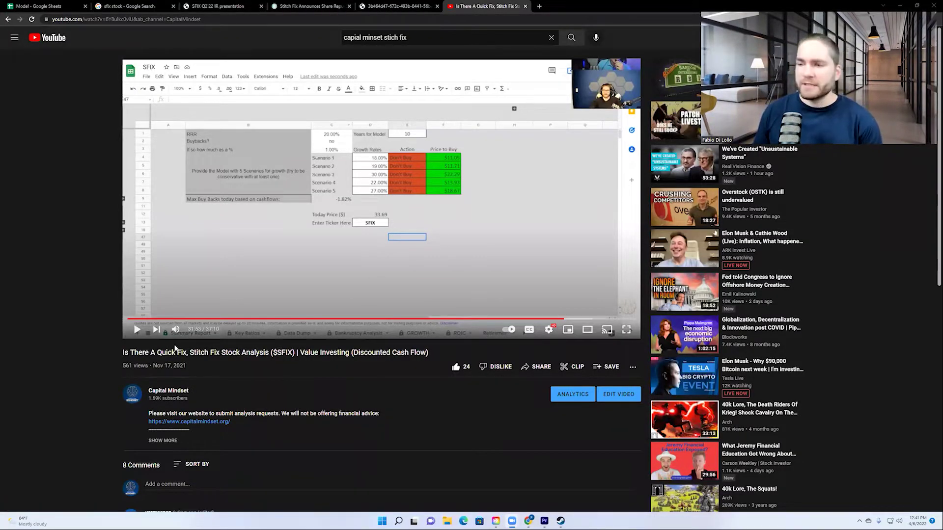
# - Highlight the video's Nov 17, 2021 upload date and scroll through the YouTube page
pyautogui.moveTo(152, 366); pyautogui.dragTo(193, 373)
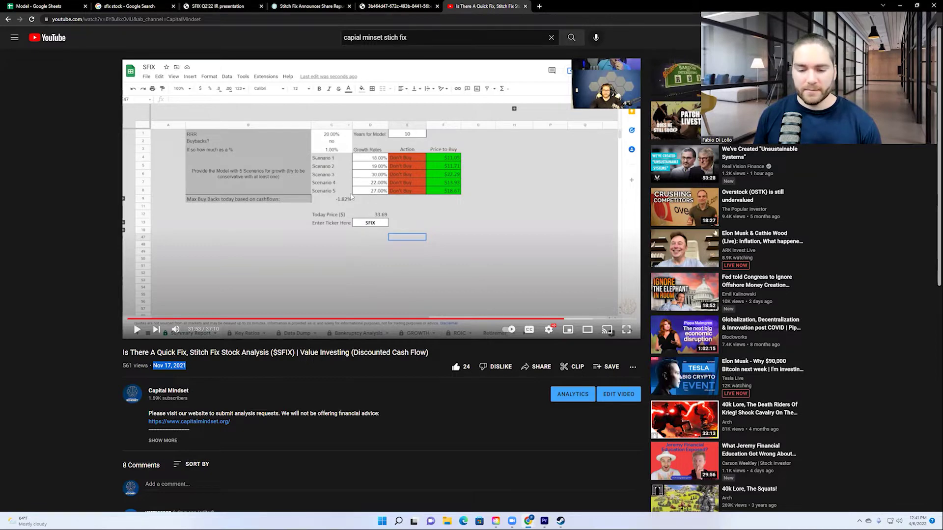
pyautogui.scroll(-3, 351, 196)
pyautogui.scroll(-5, 352, 194)
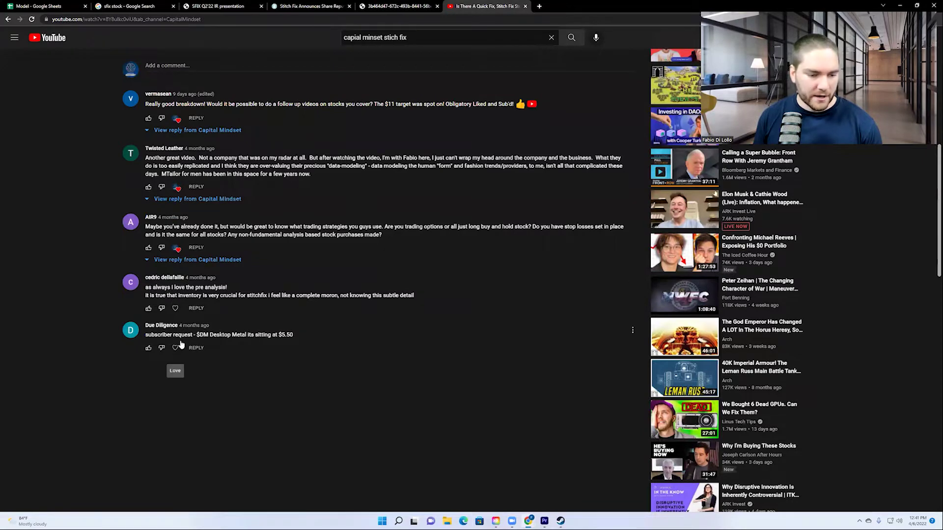
pyautogui.scroll(4, 255, 284)
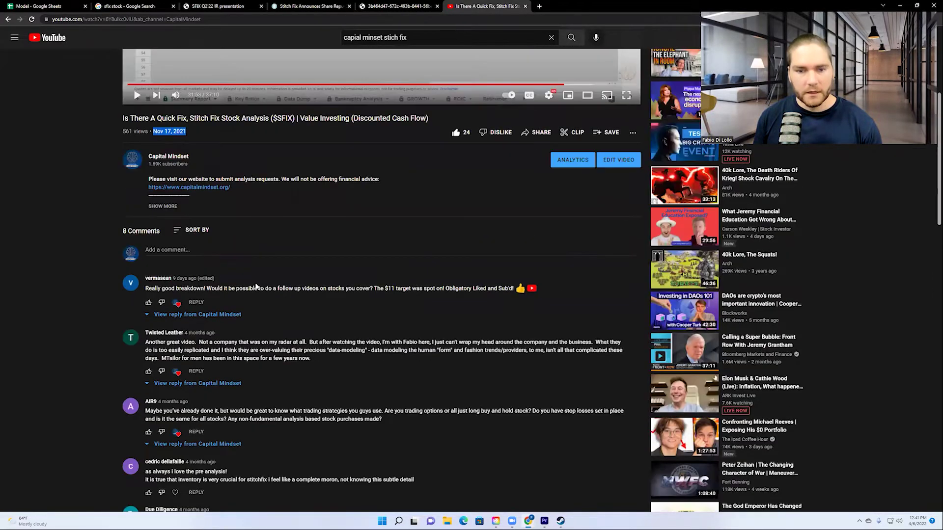
pyautogui.scroll(5, 243, 98)
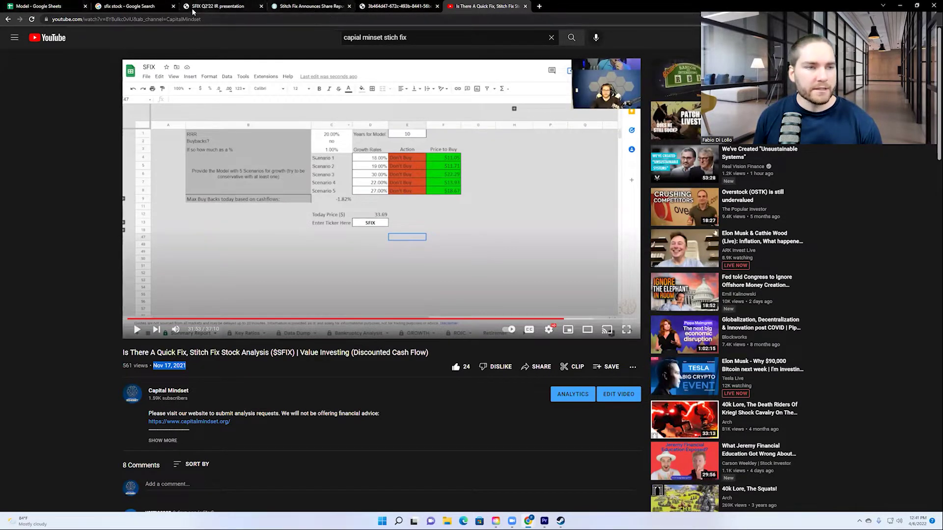
# - Note SFIX's 9.88 USD price, chart five years, and measure the Jan–Nov 2021 drop
pyautogui.click(127, 6)
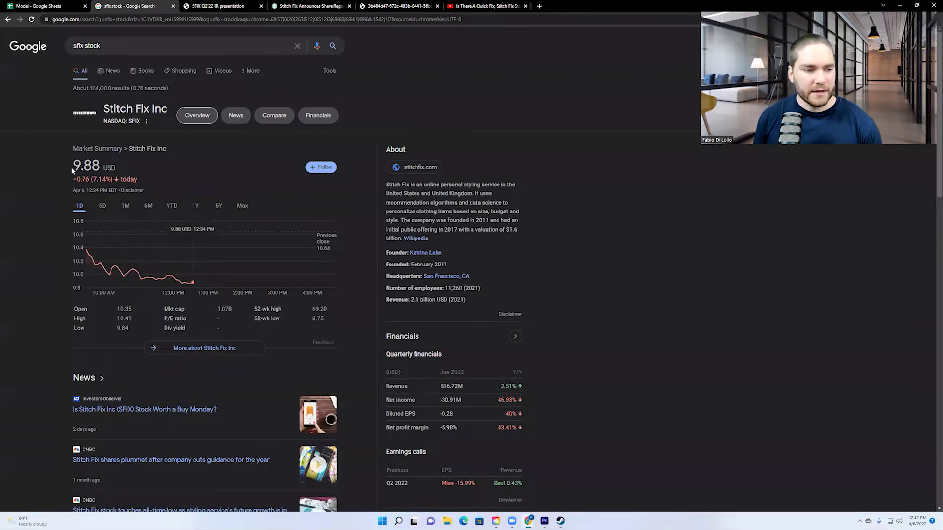
pyautogui.moveTo(73, 167); pyautogui.dragTo(118, 170)
pyautogui.click(192, 175)
pyautogui.click(218, 205)
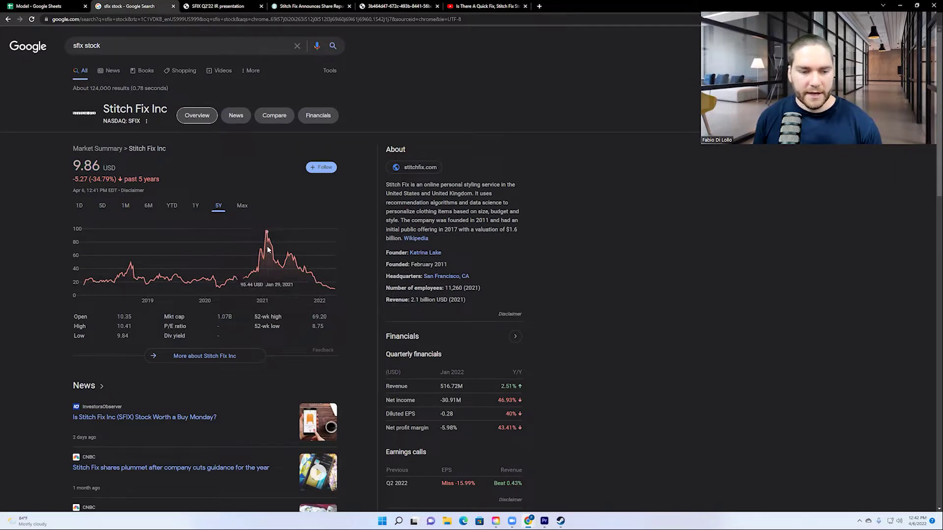
pyautogui.moveTo(268, 249); pyautogui.dragTo(310, 272)
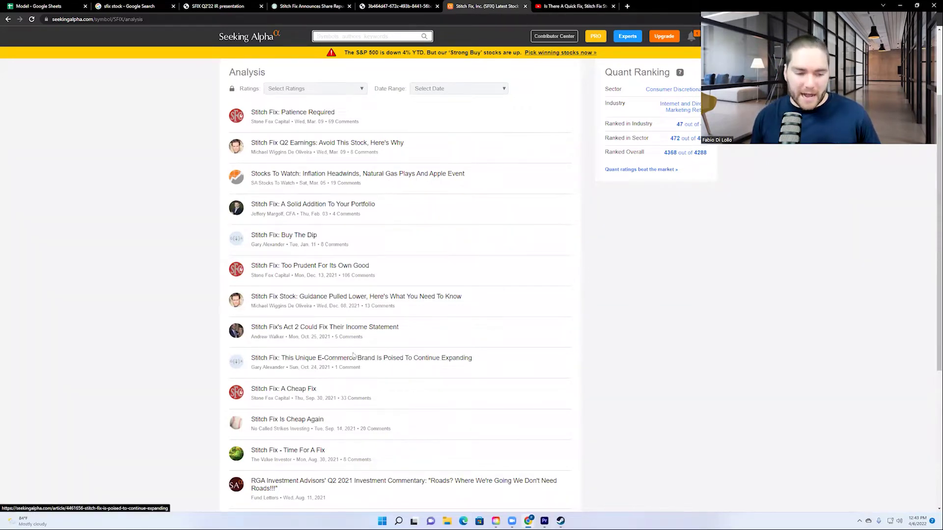
# - Scroll through the Seeking Alpha Stitch Fix articles, then return to the 'sfix stock' Google results
pyautogui.scroll(-3, 301, 320)
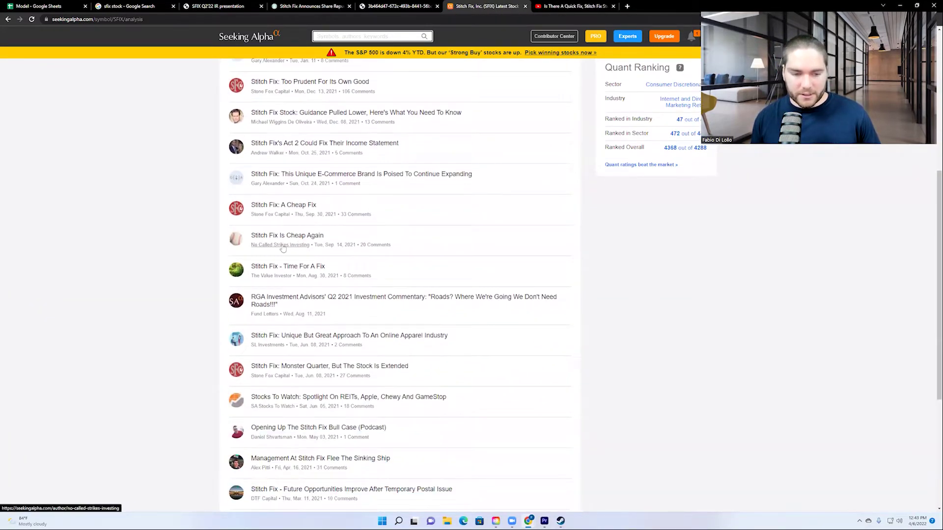
pyautogui.scroll(-2, 250, 361)
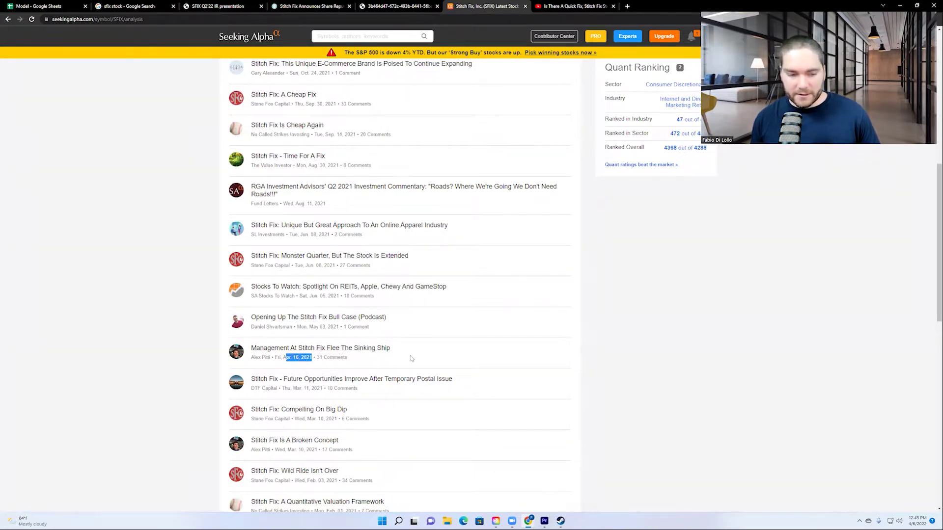
pyautogui.scroll(1, 392, 340)
pyautogui.scroll(1, 373, 339)
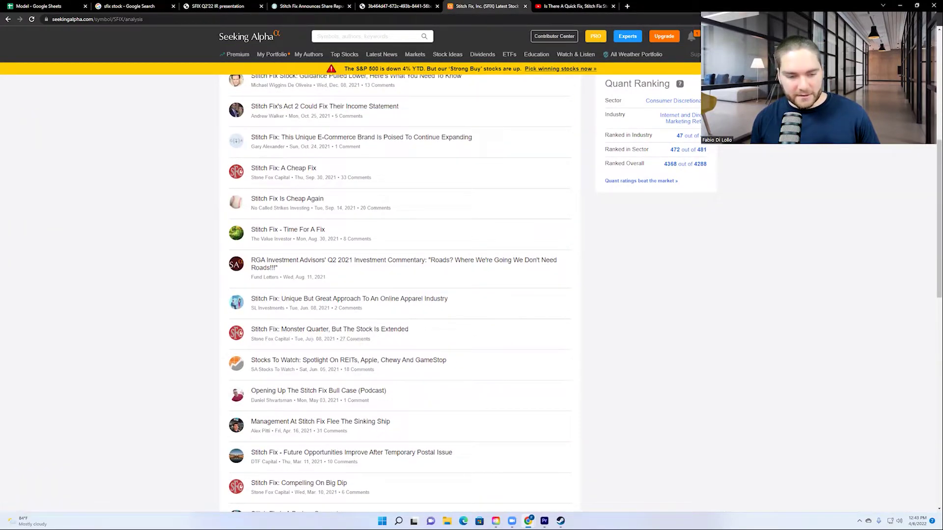
pyautogui.moveTo(305, 339); pyautogui.dragTo(336, 340)
pyautogui.scroll(2, 287, 324)
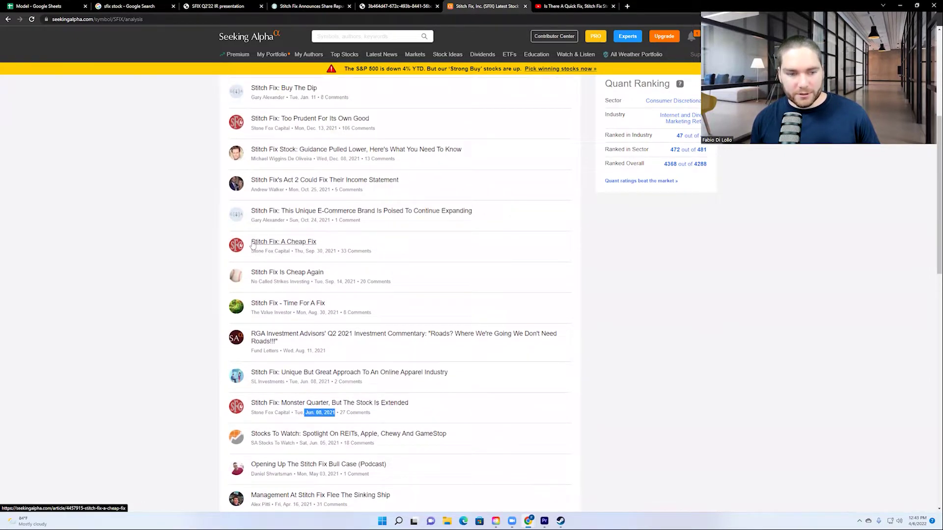
pyautogui.scroll(1, 325, 260)
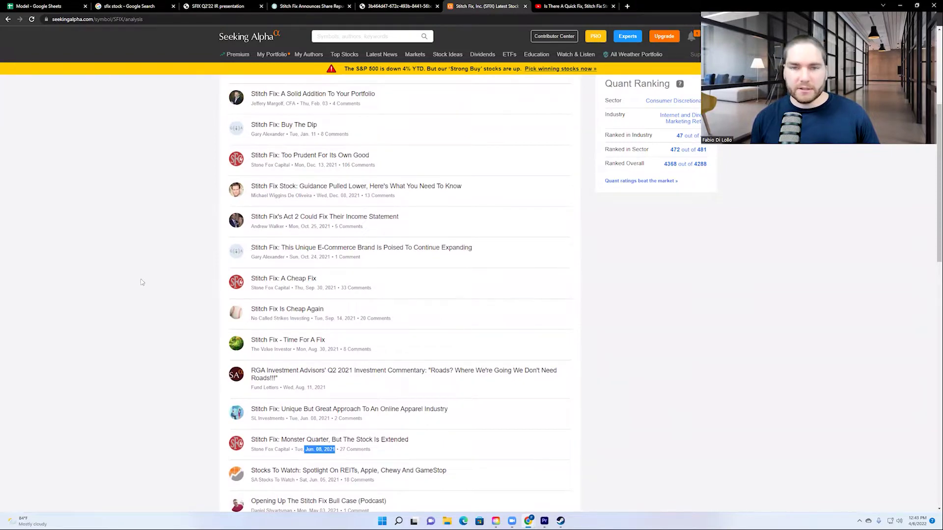
pyautogui.click(129, 6)
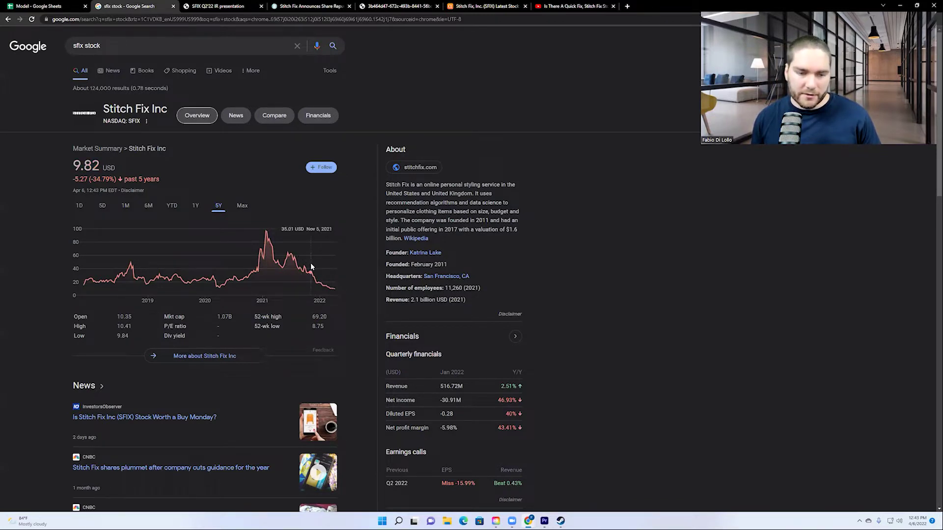
# - Measure the Nov 2021–Apr 2022 price change, view today's intraday chart, then return to the YouTube video
pyautogui.moveTo(311, 266); pyautogui.dragTo(332, 275)
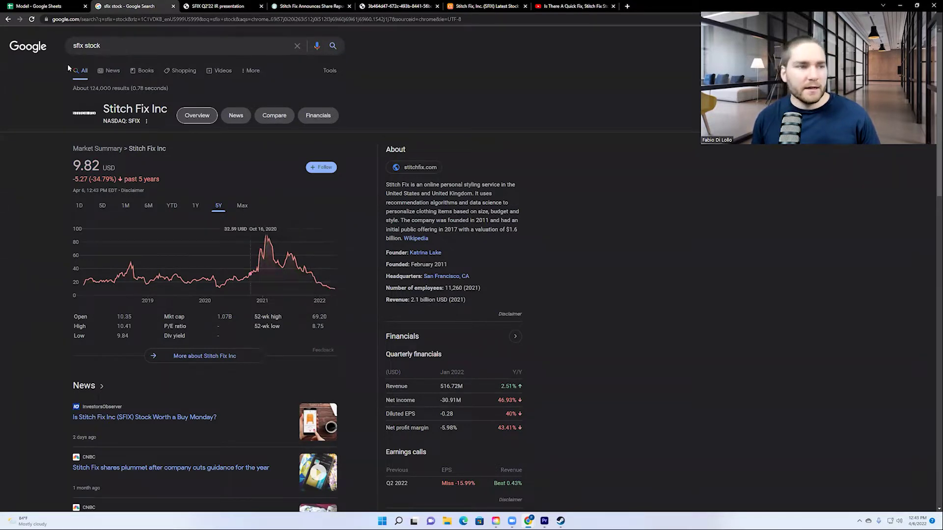
pyautogui.click(79, 206)
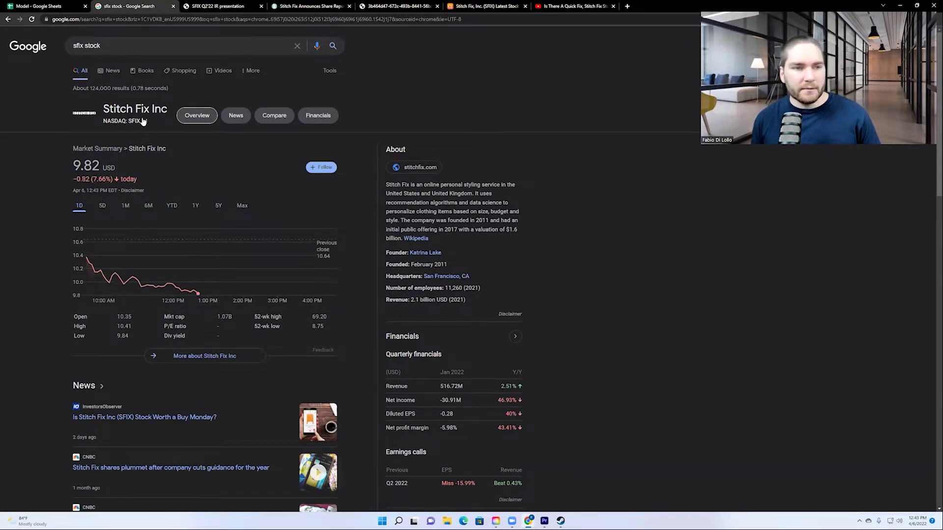
pyautogui.click(457, 7)
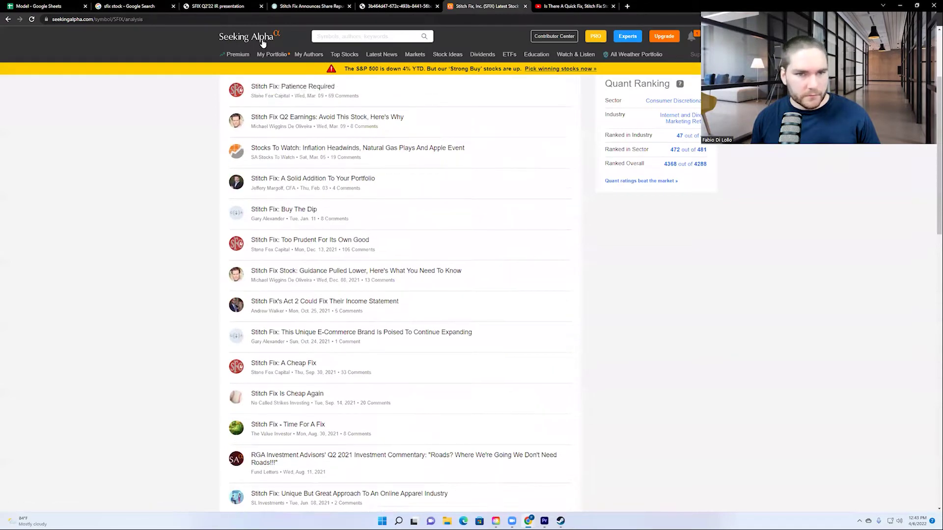
pyautogui.doubleClick(656, 6)
pyautogui.press('super+Up')
pyautogui.click(393, 5)
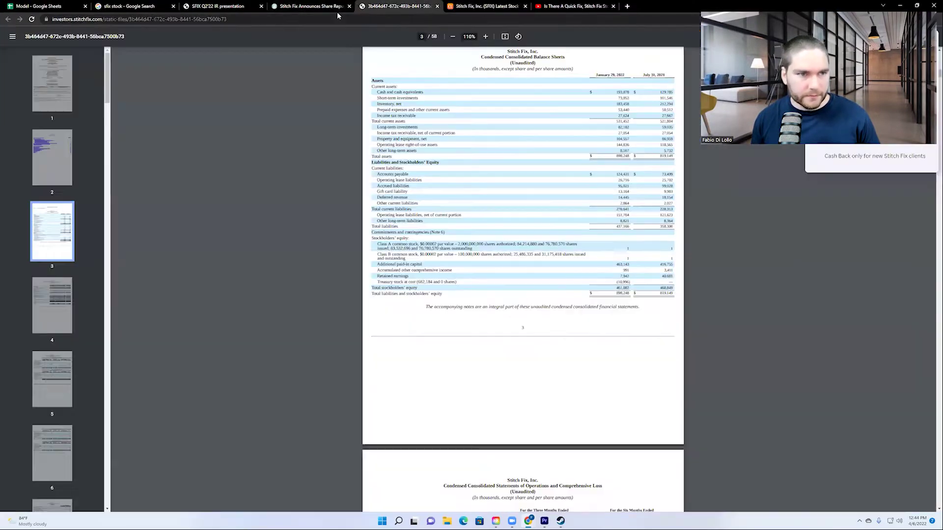
pyautogui.click(123, 6)
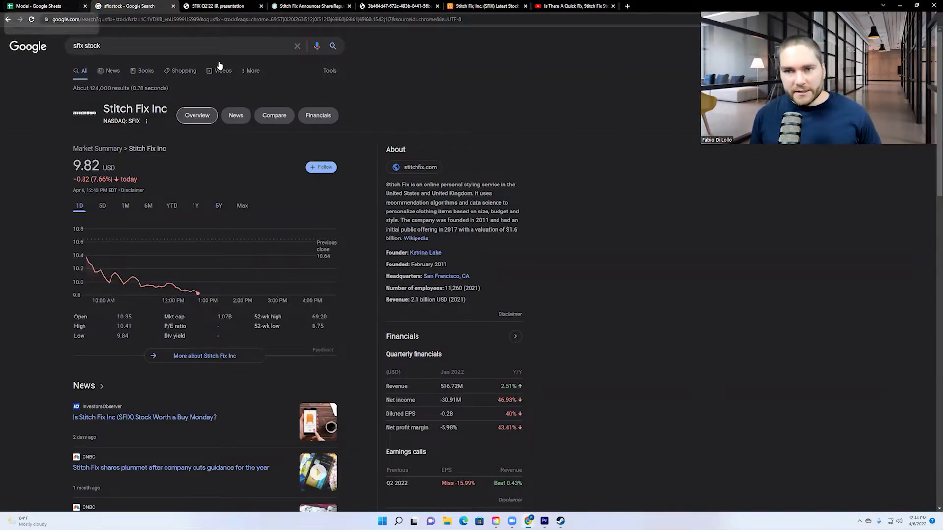
pyautogui.click(575, 6)
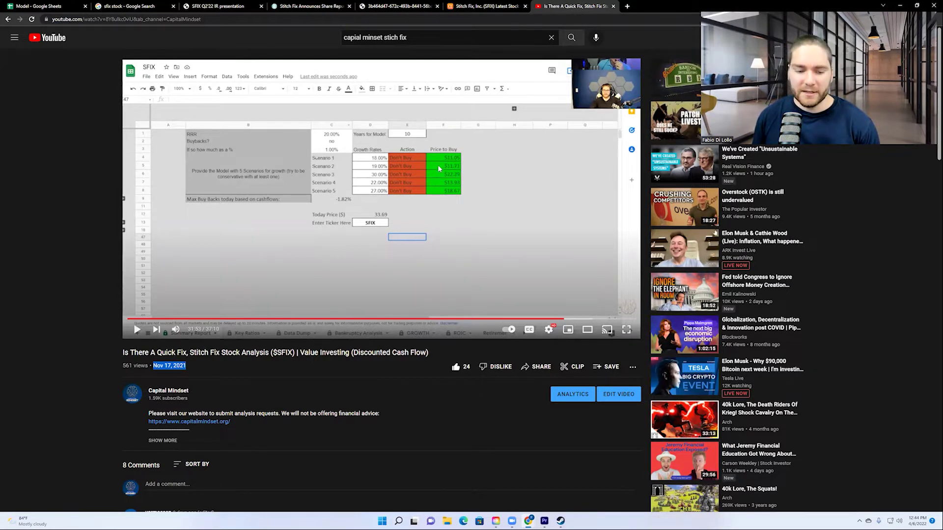
# - Scroll to the YouTube comments, select the first comment, then return to the 'sfix stock' results
pyautogui.scroll(-2, 308, 279)
pyautogui.scroll(1, 238, 457)
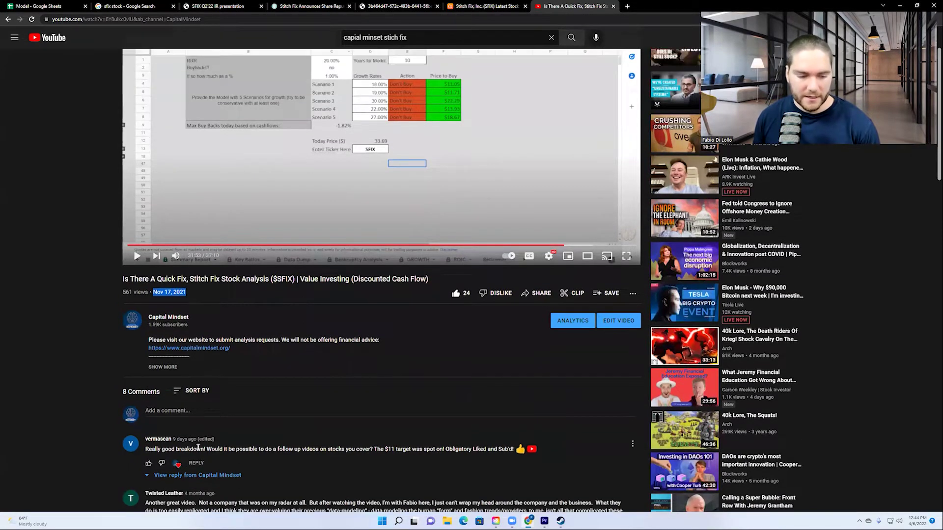
pyautogui.tripleClick(190, 449)
pyautogui.scroll(1, 322, 401)
pyautogui.scroll(1, 331, 417)
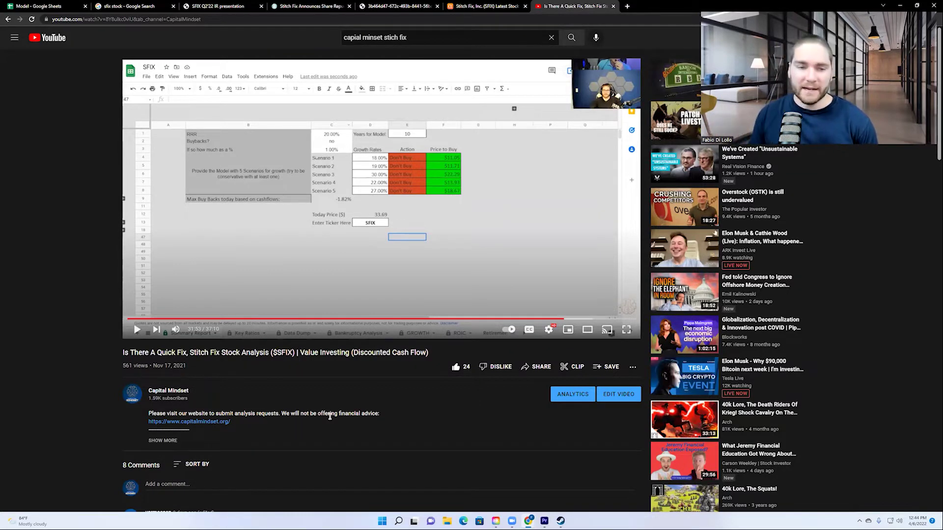
pyautogui.click(131, 6)
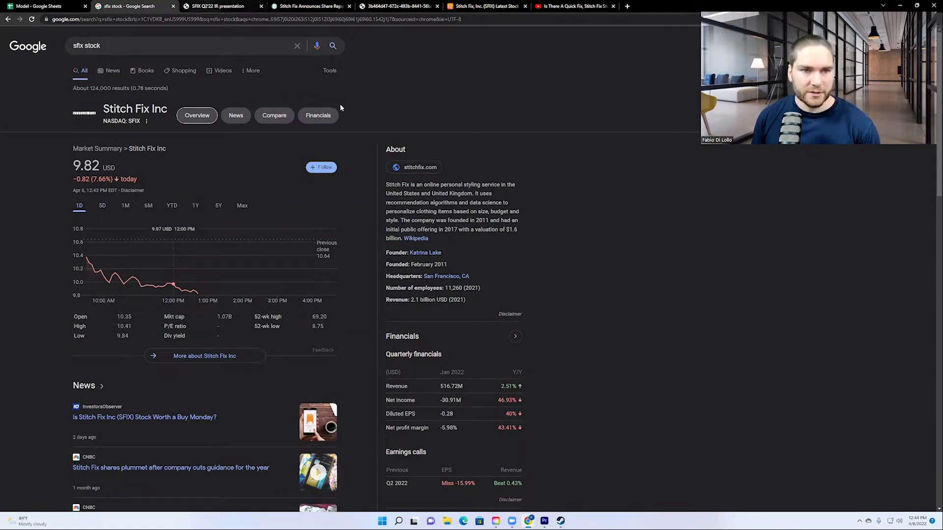
# - Check the share repurchase press release dated January 6, 2022
pyautogui.click(310, 6)
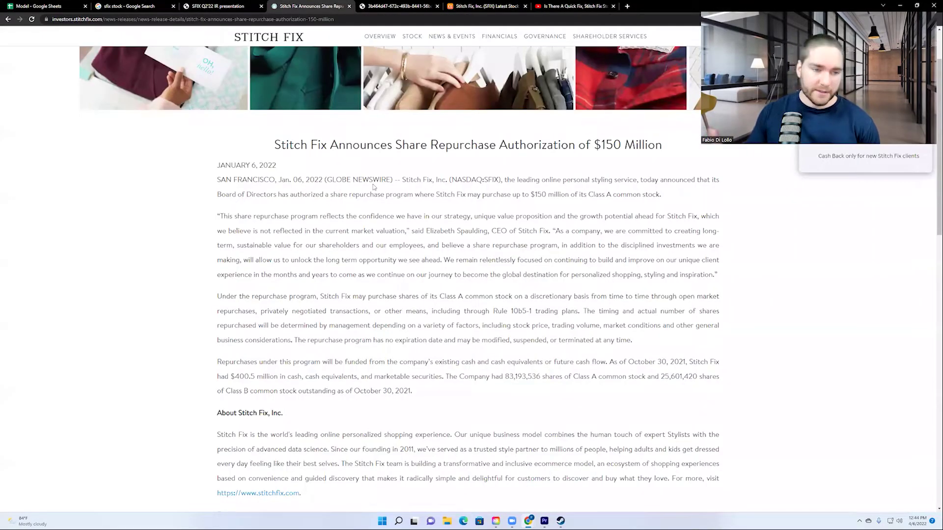
pyautogui.moveTo(225, 165); pyautogui.dragTo(277, 166)
pyautogui.scroll(-4, 353, 258)
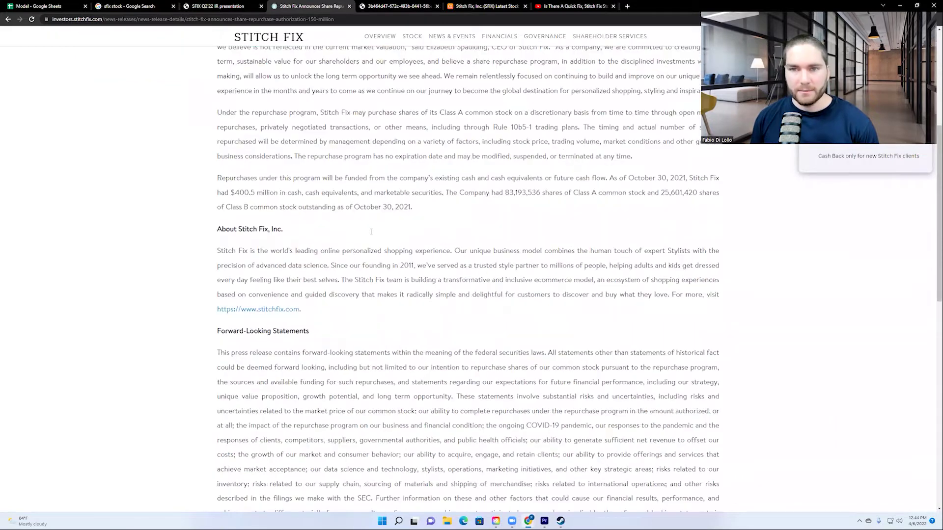
# - On the 1Y chart, measure SFIX's drop since January 6, 2022, then return to 5Y
pyautogui.click(164, 10)
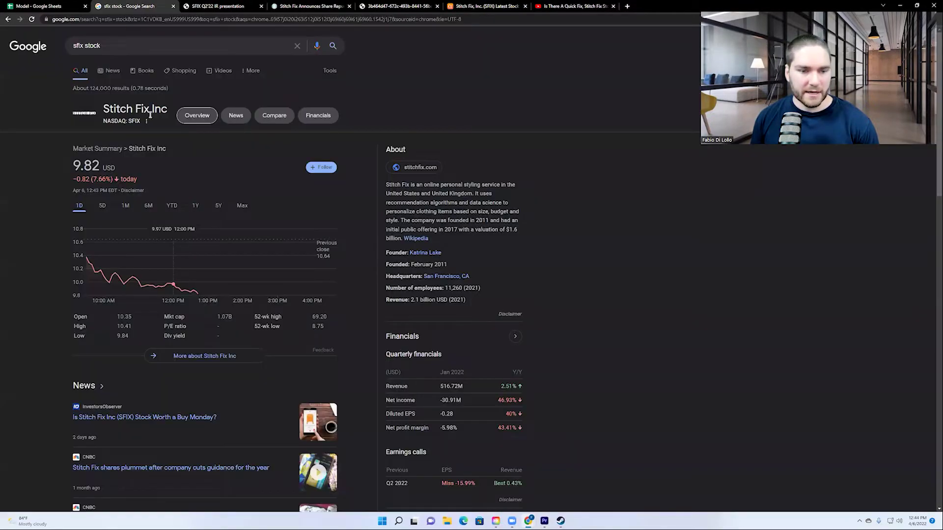
pyautogui.click(197, 206)
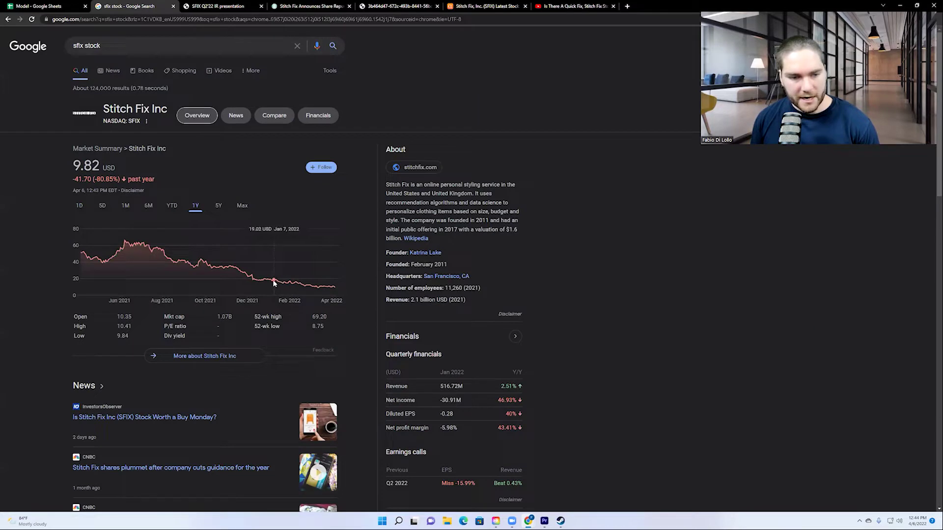
pyautogui.moveTo(273, 282); pyautogui.dragTo(344, 296)
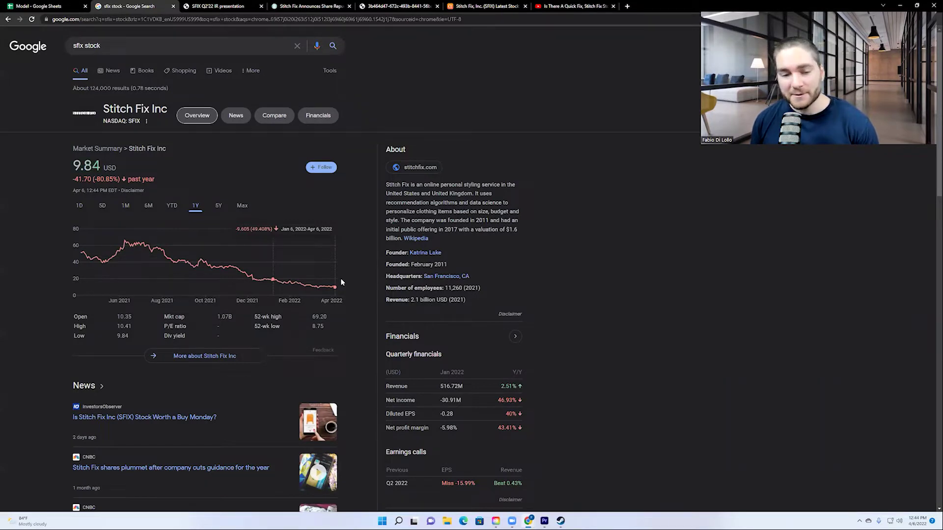
pyautogui.click(222, 212)
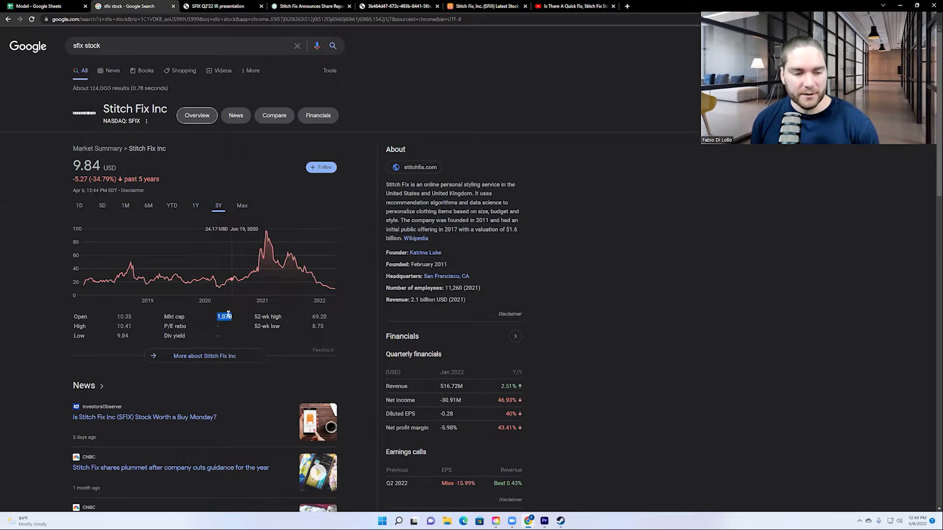
pyautogui.click(238, 10)
# - Jump to page 3 of the IR deck, zoom in, and highlight the San Francisco headquarters
pyautogui.click(57, 179)
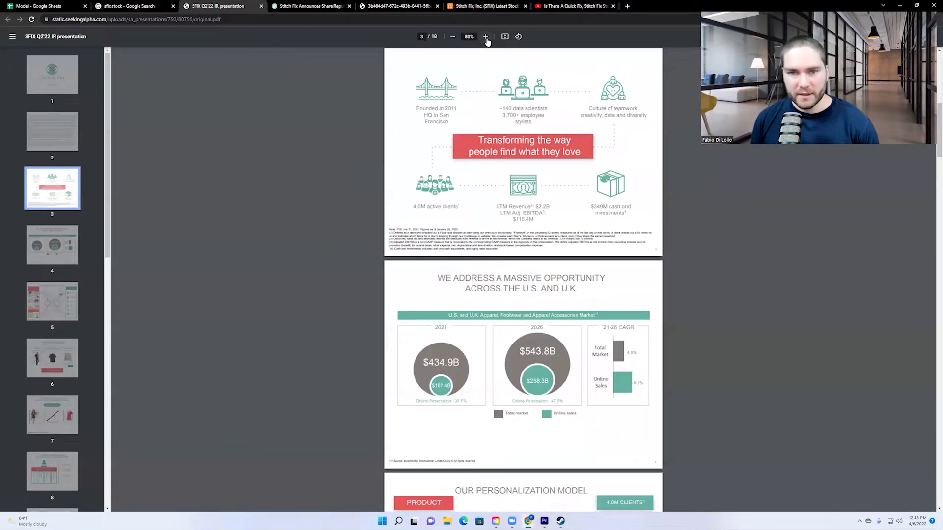
pyautogui.click(485, 36)
pyautogui.click(485, 36)
pyautogui.click(486, 36)
pyautogui.click(485, 36)
pyautogui.click(485, 36)
pyautogui.click(485, 37)
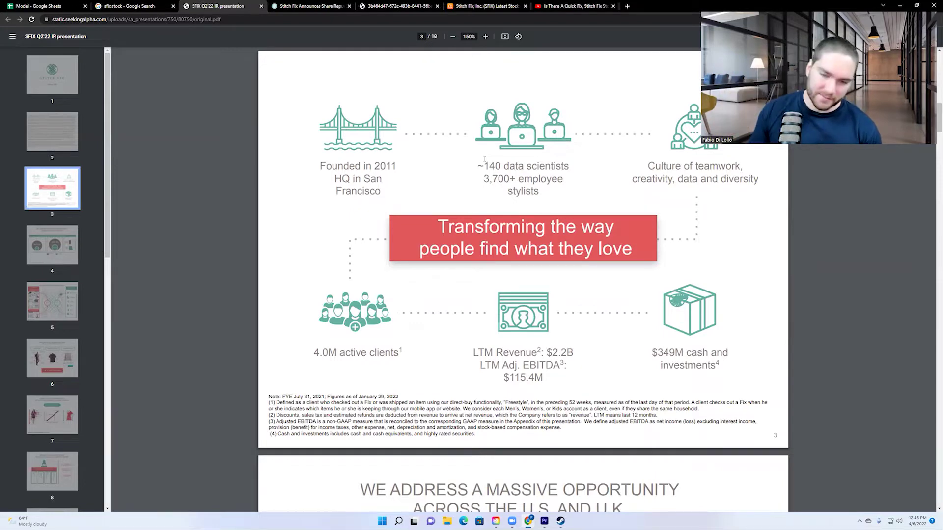
pyautogui.scroll(-2, 479, 244)
pyautogui.scroll(2, 479, 236)
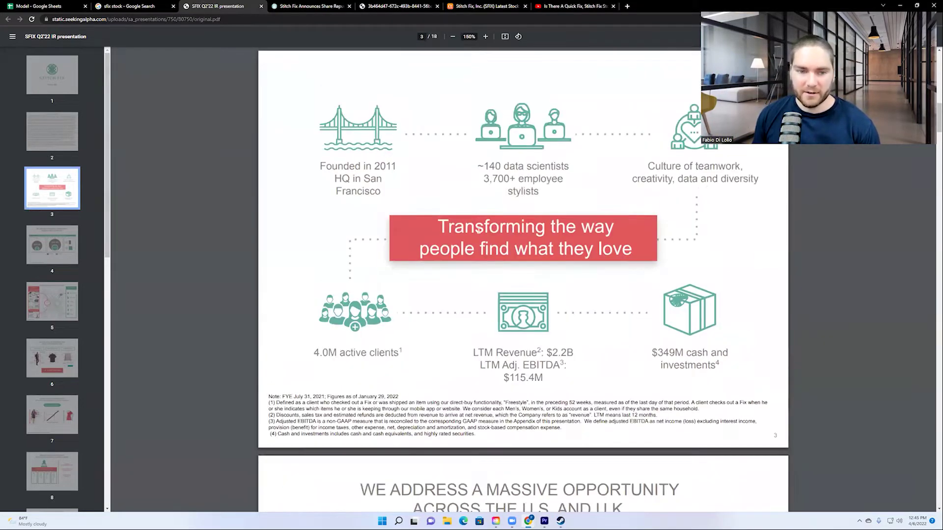
pyautogui.moveTo(363, 178); pyautogui.dragTo(387, 192)
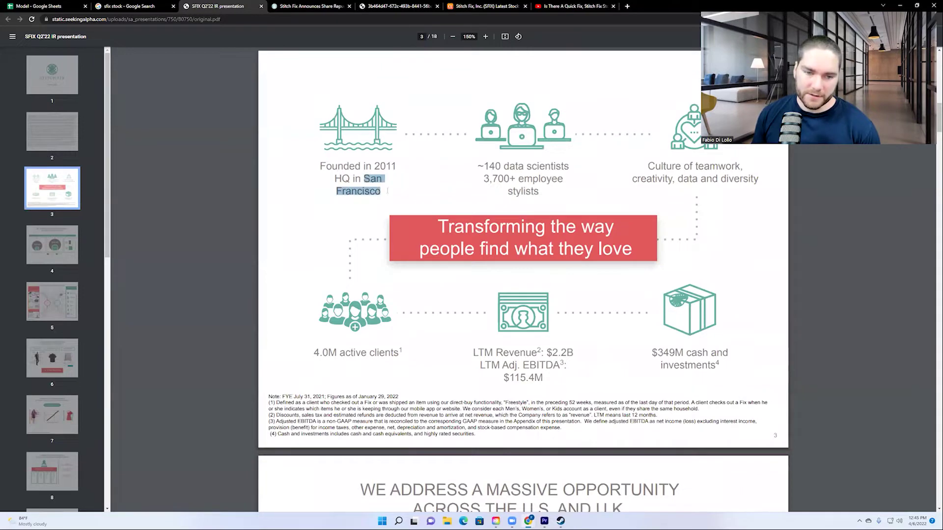
# - Read through slides 4 to 6 of the IR deck, up to the actionable data slide
pyautogui.scroll(-3, 420, 203)
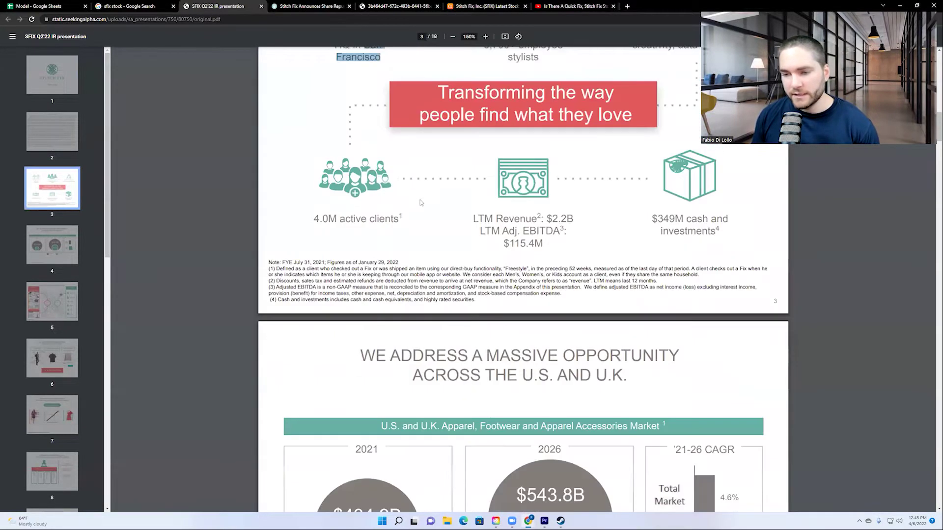
pyautogui.scroll(-4, 421, 203)
pyautogui.scroll(-3, 515, 221)
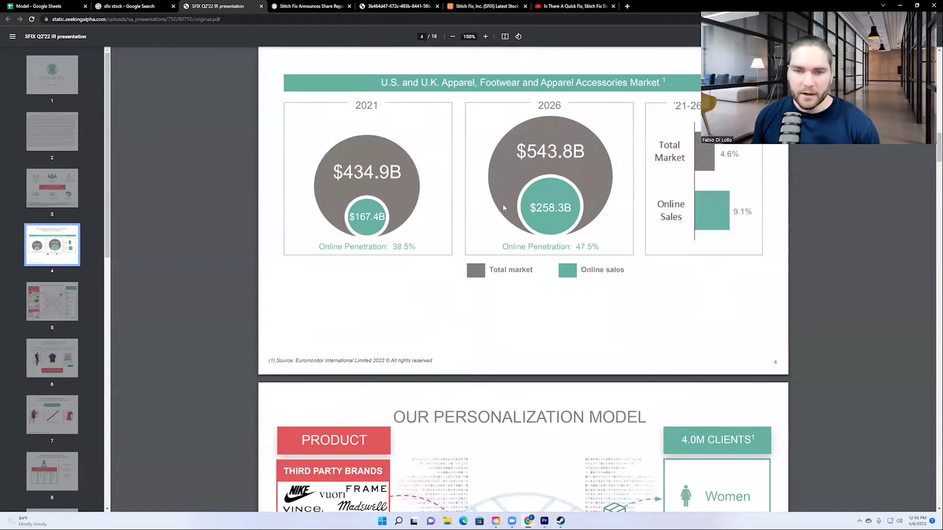
pyautogui.scroll(2, 491, 187)
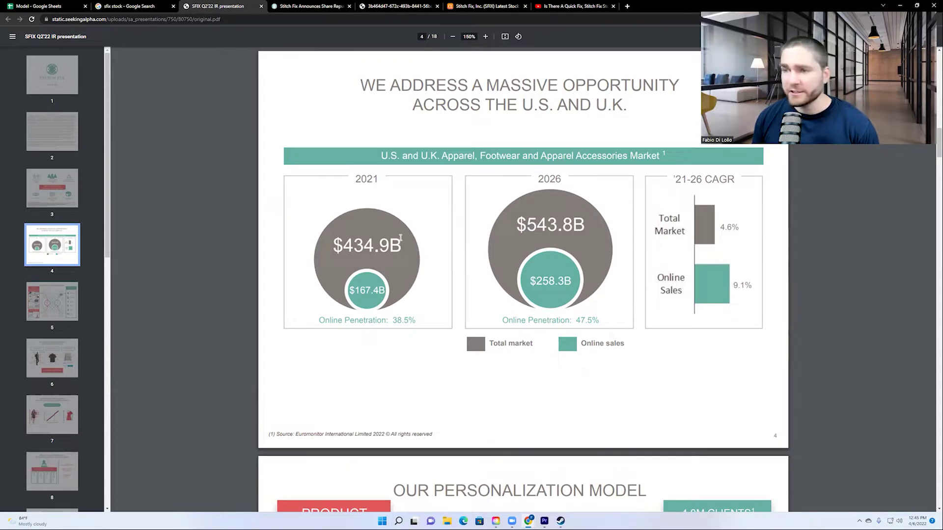
pyautogui.scroll(-3, 401, 238)
pyautogui.scroll(-4, 407, 241)
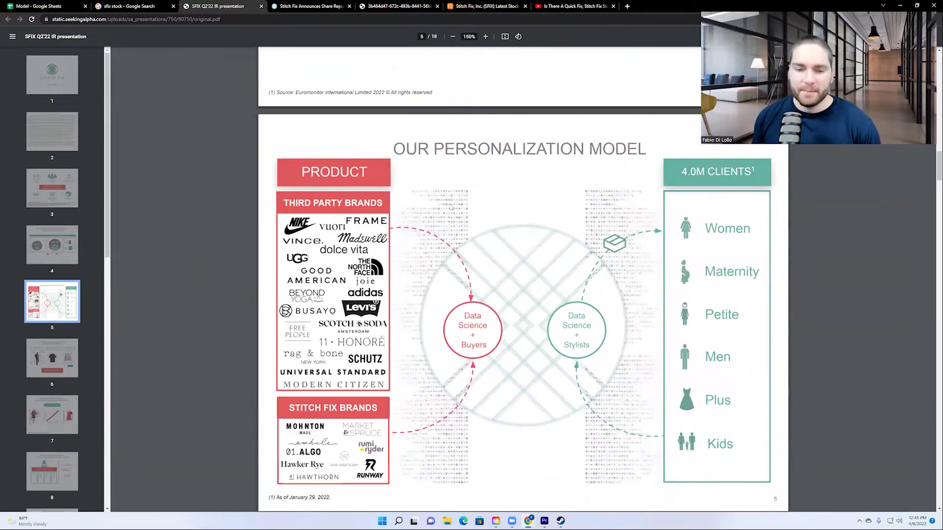
pyautogui.scroll(-2, 452, 216)
pyautogui.scroll(2, 451, 216)
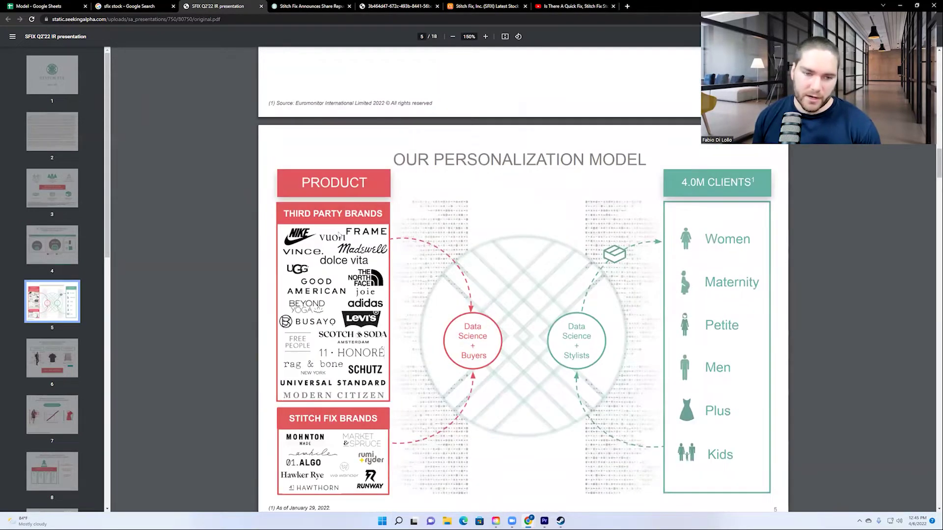
pyautogui.scroll(-1, 512, 227)
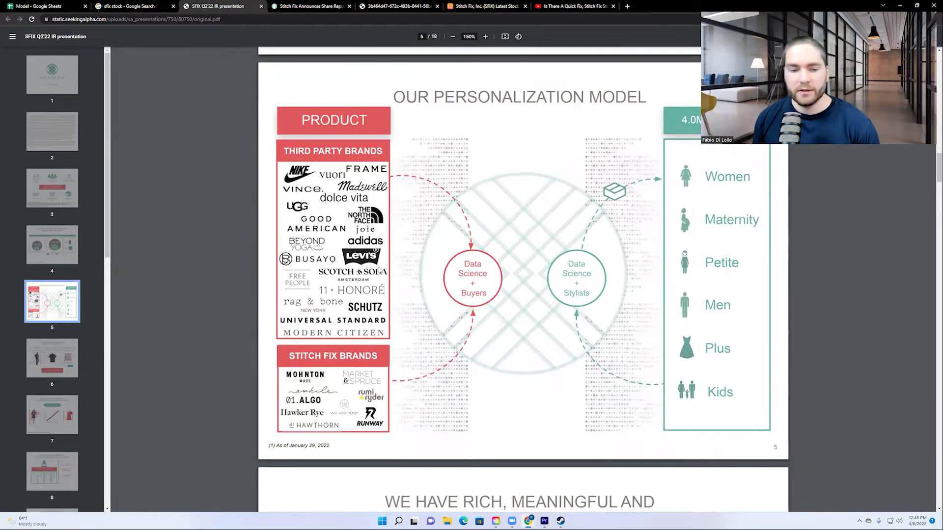
pyautogui.scroll(-1, 325, 247)
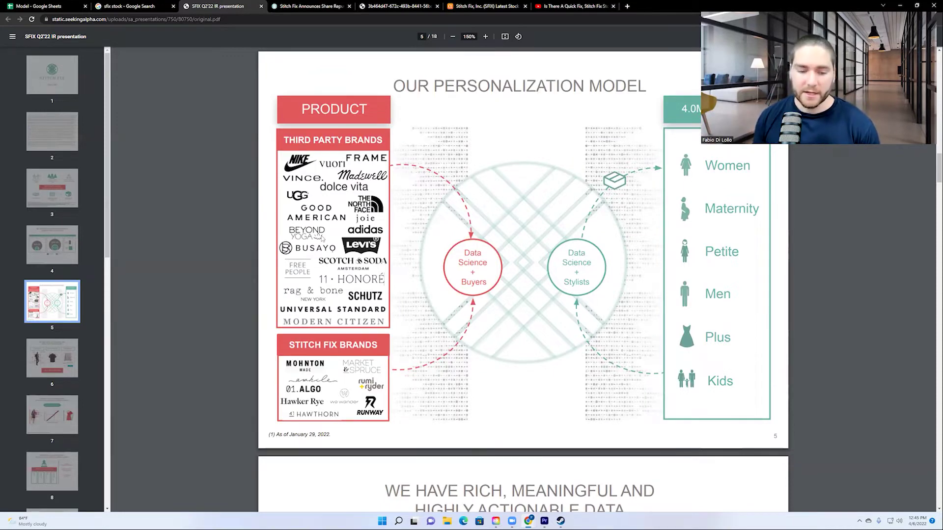
pyautogui.scroll(-4, 318, 235)
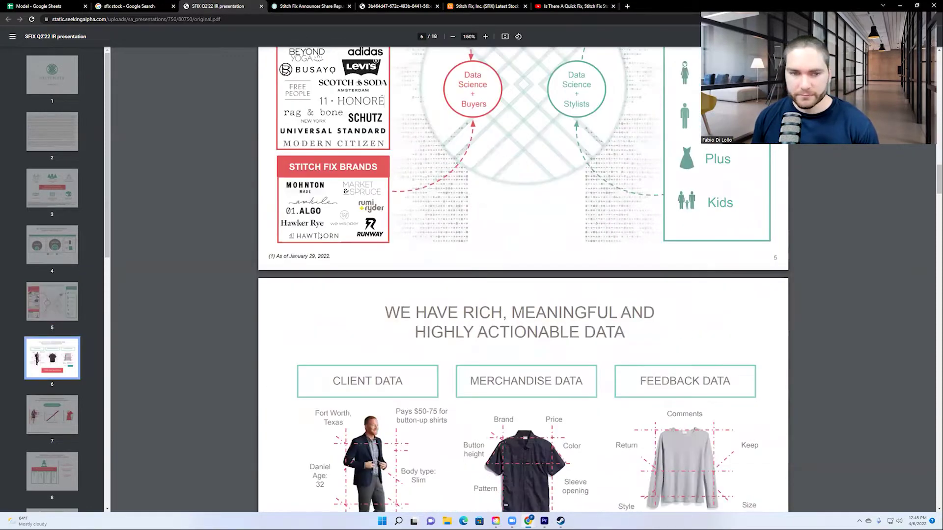
pyautogui.scroll(1, 317, 242)
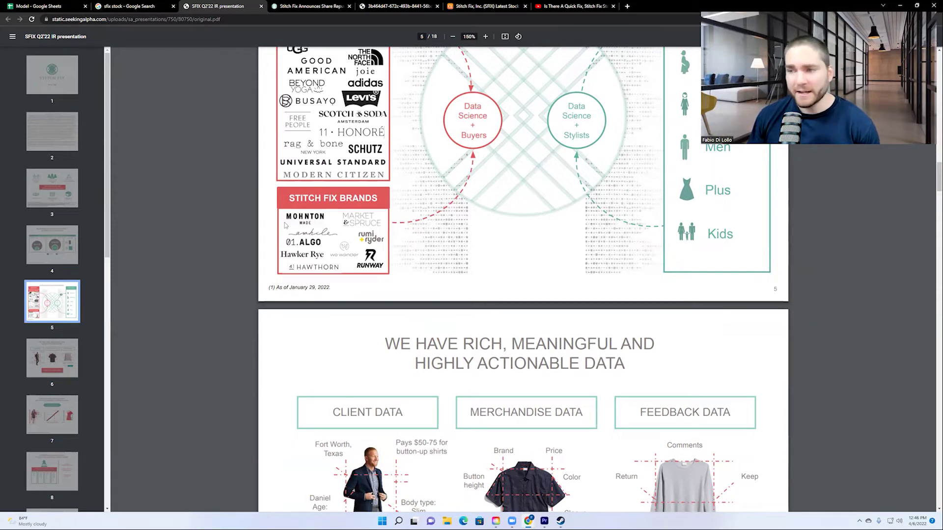
pyautogui.scroll(-6, 285, 225)
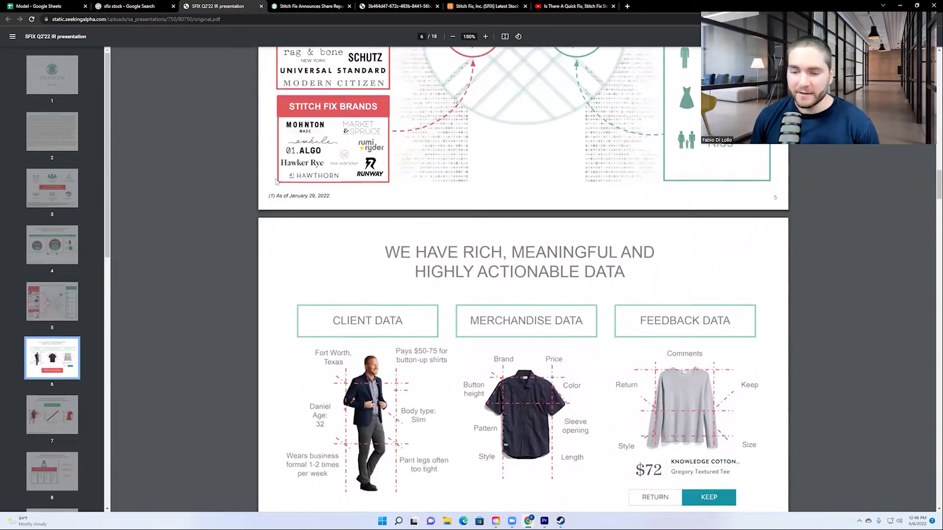
pyautogui.scroll(1, 302, 189)
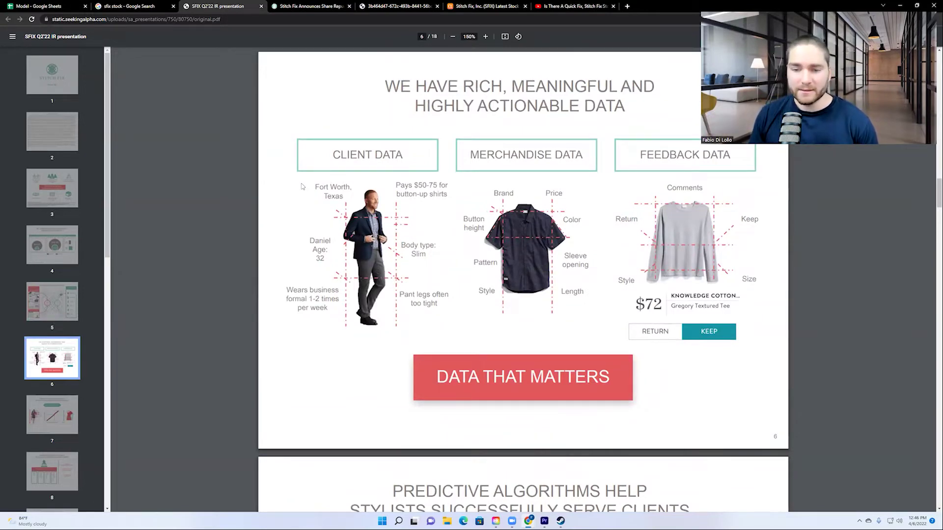
pyautogui.scroll(8, 302, 187)
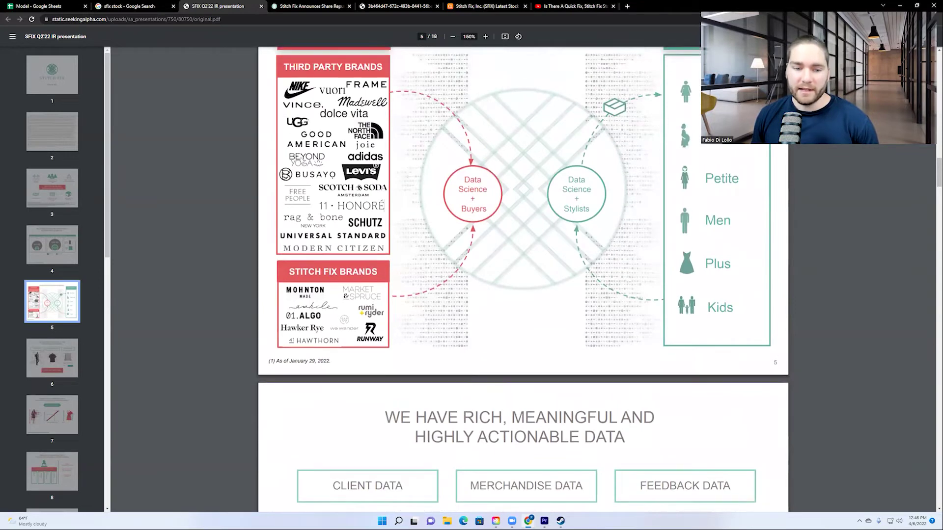
pyautogui.scroll(1, 297, 353)
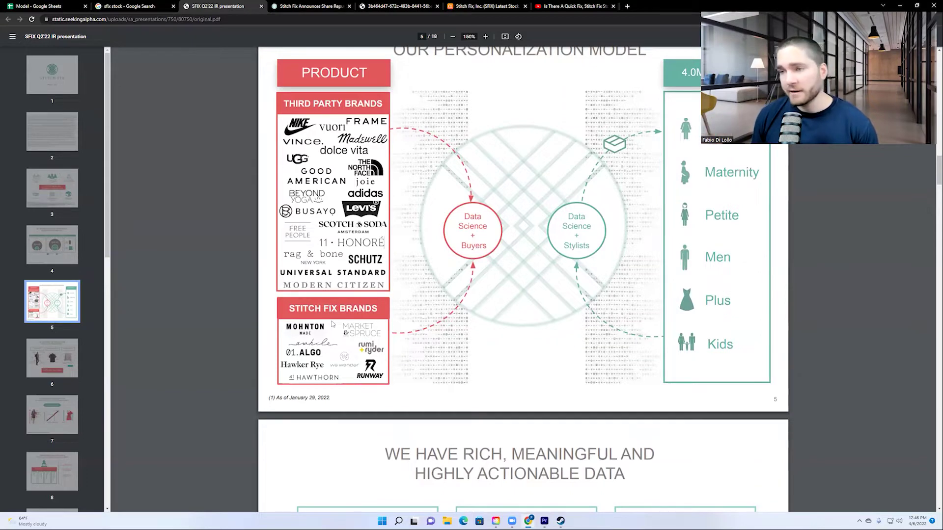
pyautogui.scroll(-5, 332, 323)
pyautogui.scroll(-3, 329, 317)
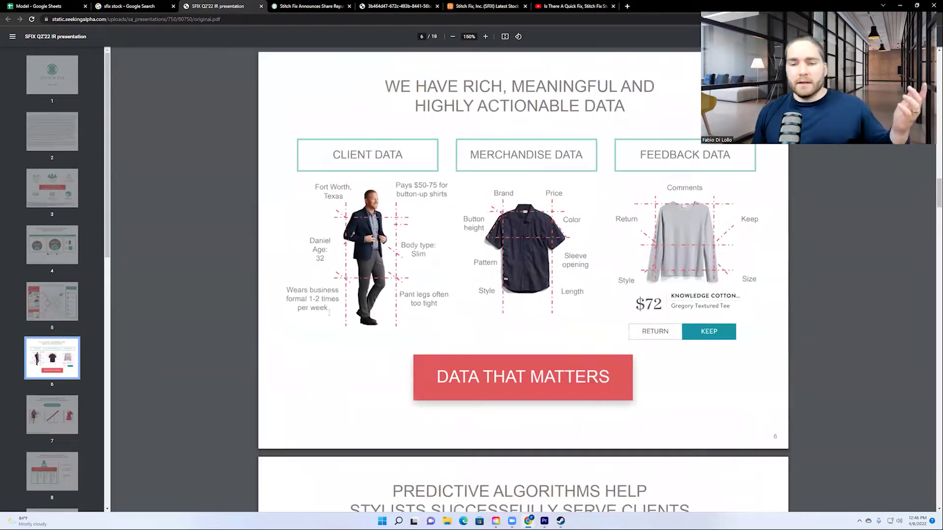
pyautogui.scroll(-3, 327, 317)
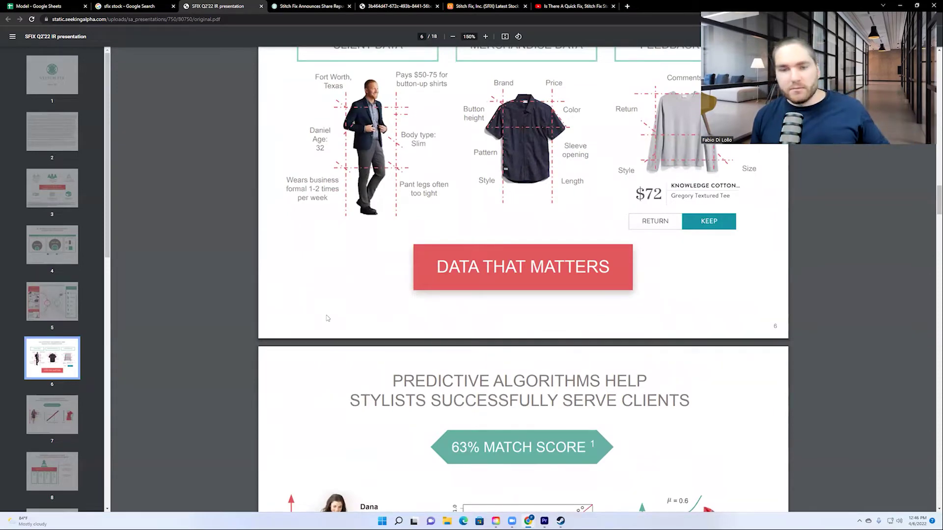
pyautogui.scroll(-2, 325, 320)
# - Scroll the IR deck from page 7 to page 13's long-term growth margin charts, then return to the video
pyautogui.scroll(-7, 325, 320)
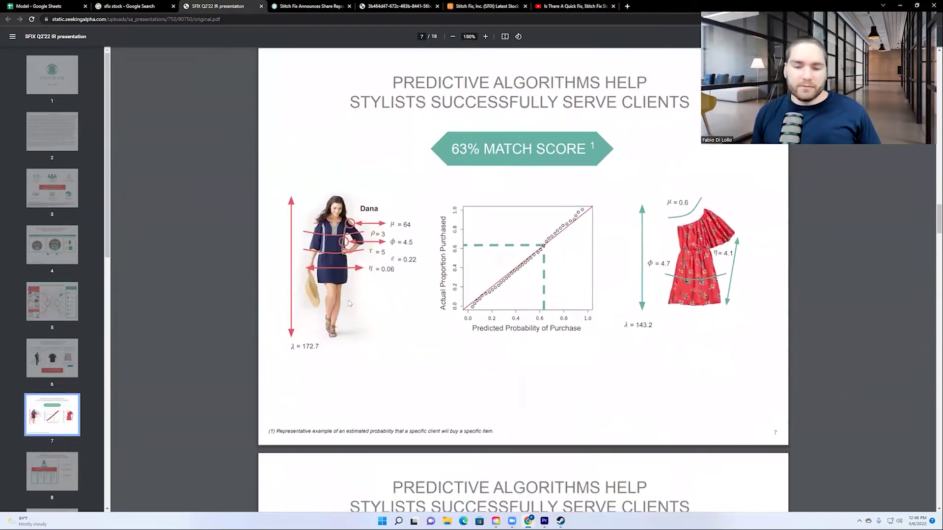
pyautogui.scroll(-9, 347, 302)
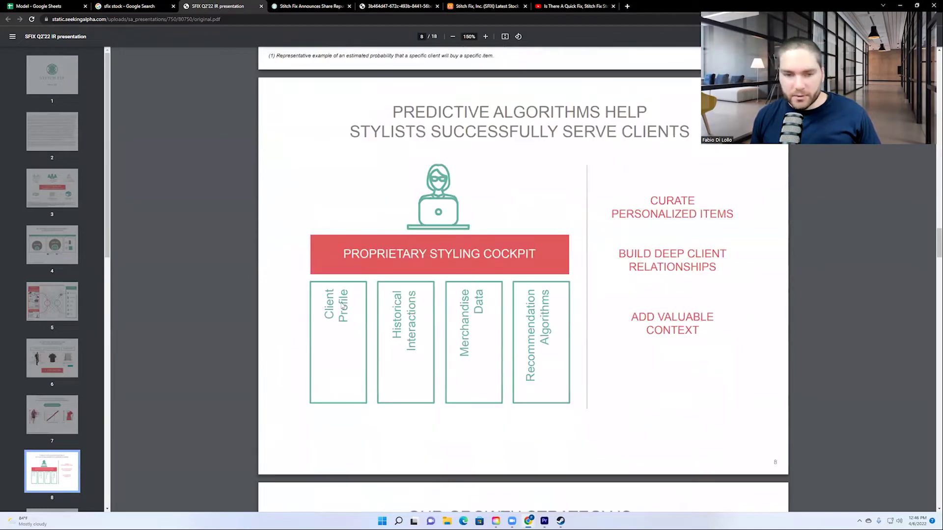
pyautogui.scroll(-9, 340, 302)
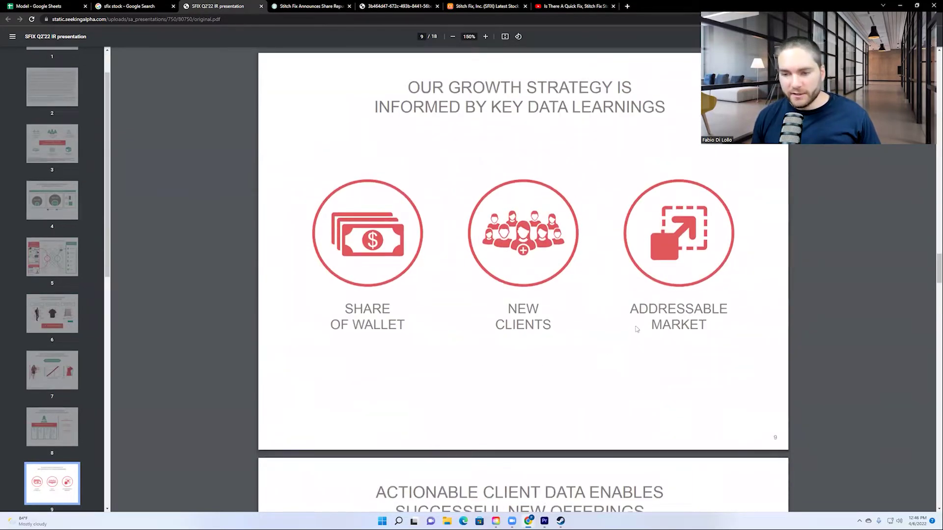
pyautogui.scroll(-7, 568, 295)
pyautogui.scroll(-4, 564, 293)
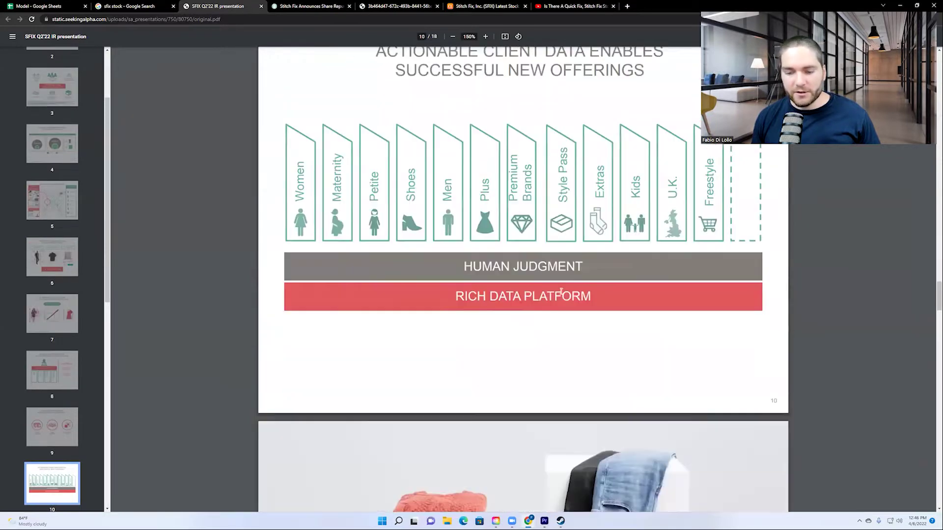
pyautogui.scroll(-6, 550, 304)
pyautogui.scroll(-6, 525, 307)
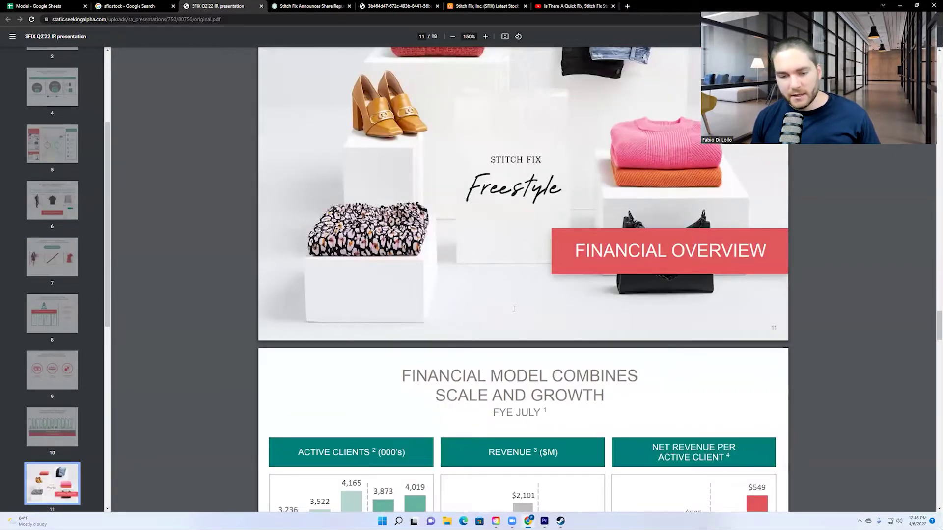
pyautogui.scroll(-7, 519, 308)
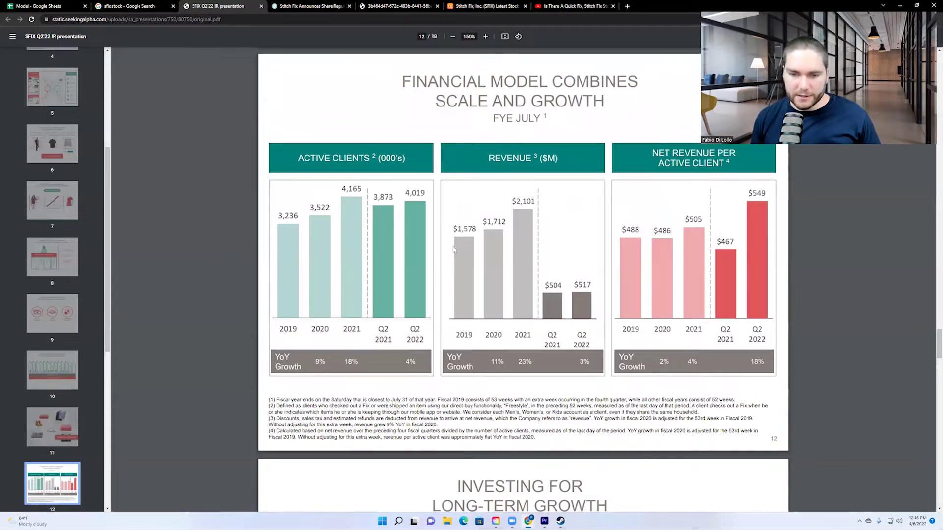
pyautogui.scroll(-5, 466, 275)
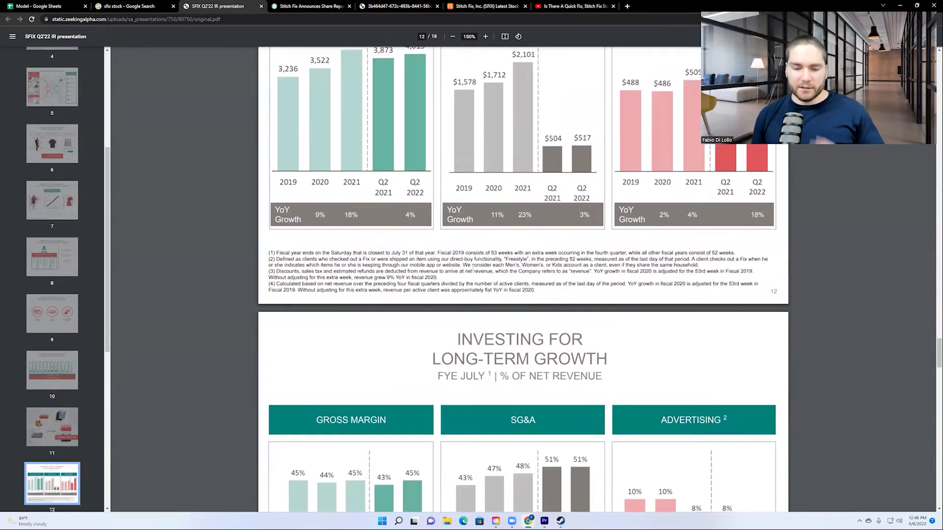
pyautogui.scroll(-3, 467, 278)
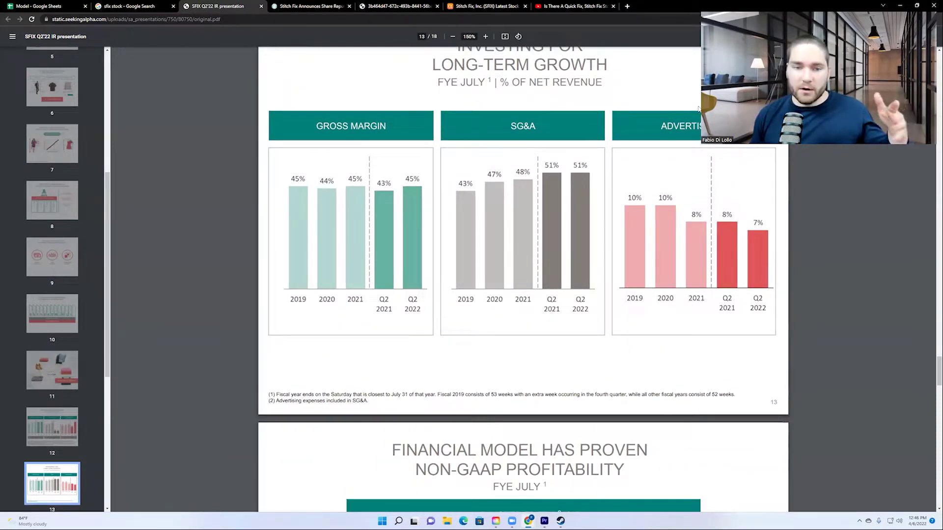
pyautogui.hotkey('ctrl', '9')
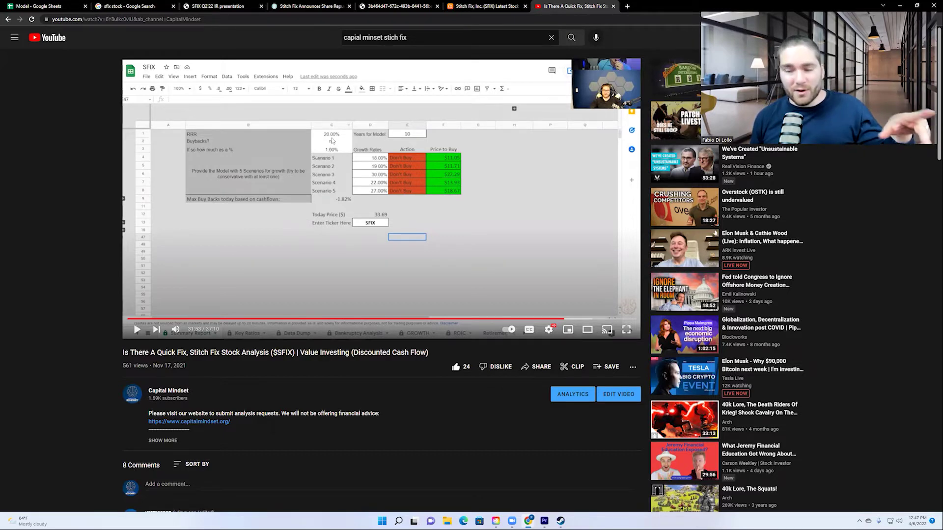
pyautogui.click(219, 6)
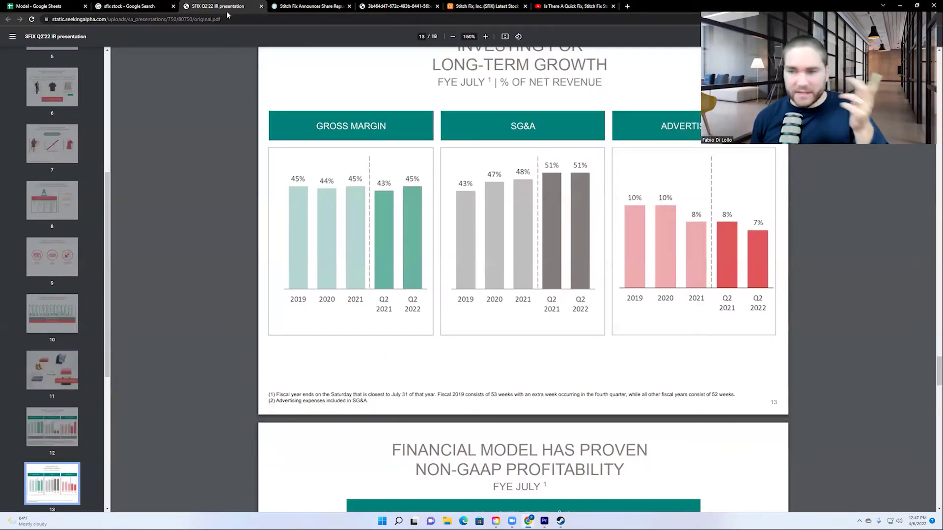
# - Highlight the balance sheet's Cash and Working Capital figures, then scroll to page 17's EBITDA reconciliation
pyautogui.scroll(-5, 410, 231)
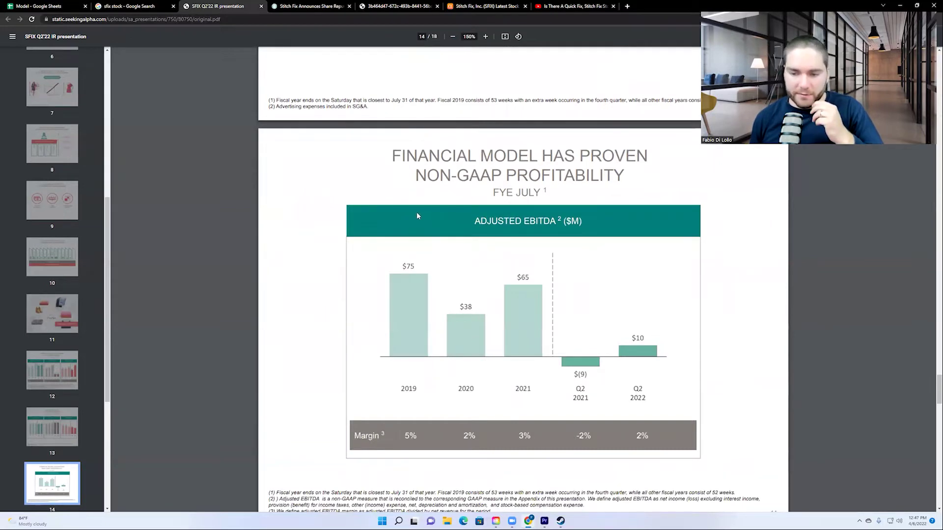
pyautogui.scroll(-6, 415, 216)
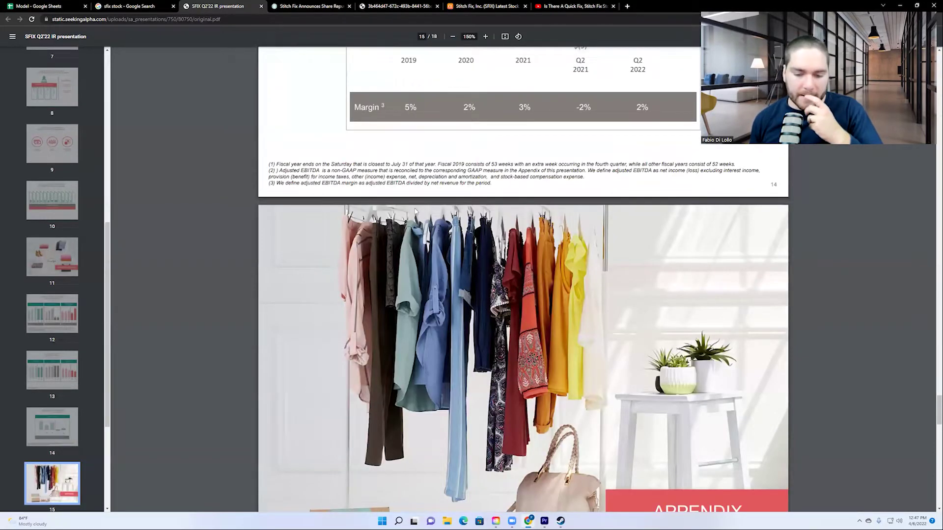
pyautogui.scroll(-4, 416, 216)
pyautogui.scroll(-3, 407, 202)
pyautogui.scroll(-2, 406, 200)
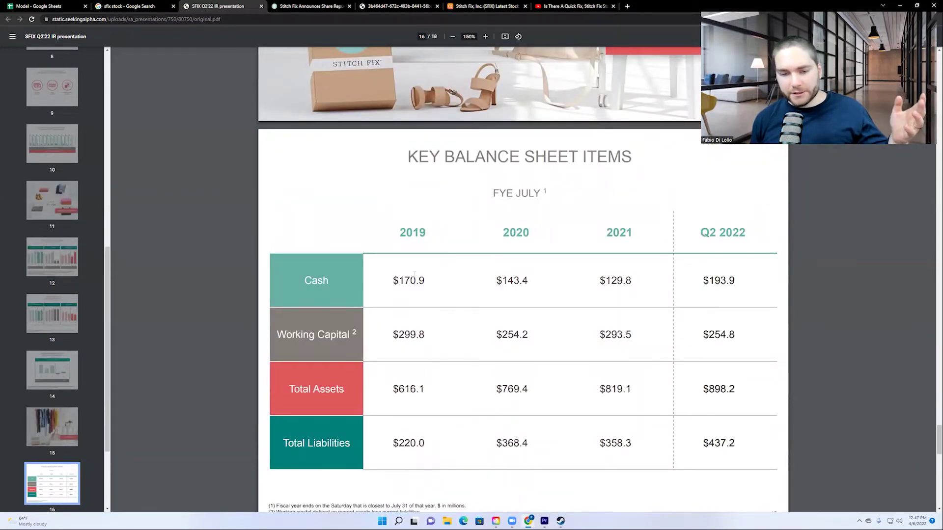
pyautogui.moveTo(405, 281); pyautogui.dragTo(632, 281)
pyautogui.moveTo(709, 280); pyautogui.dragTo(726, 281)
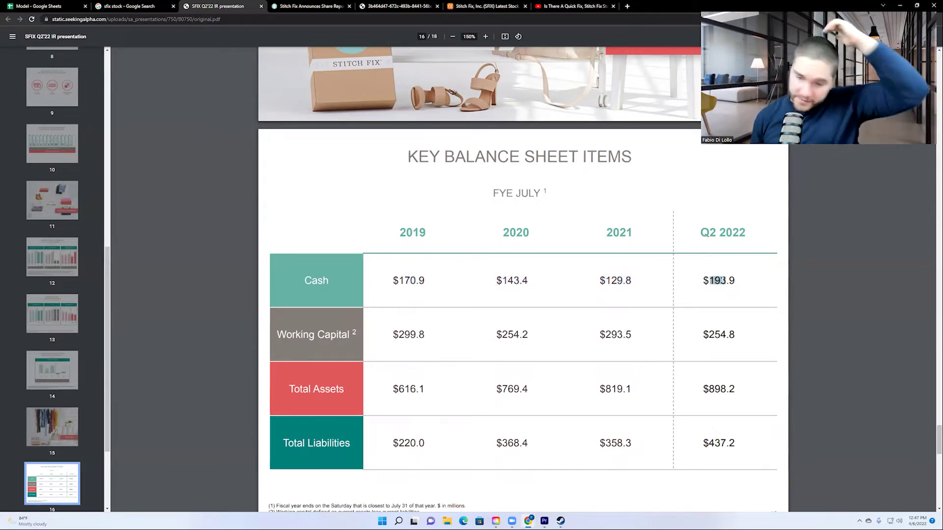
pyautogui.moveTo(410, 280); pyautogui.dragTo(632, 280)
pyautogui.tripleClick(717, 281)
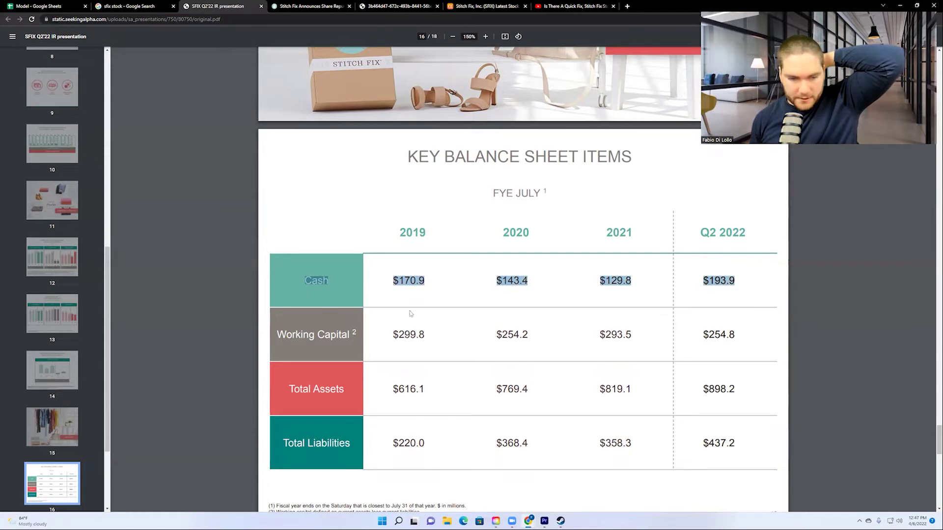
pyautogui.moveTo(394, 332); pyautogui.dragTo(757, 346)
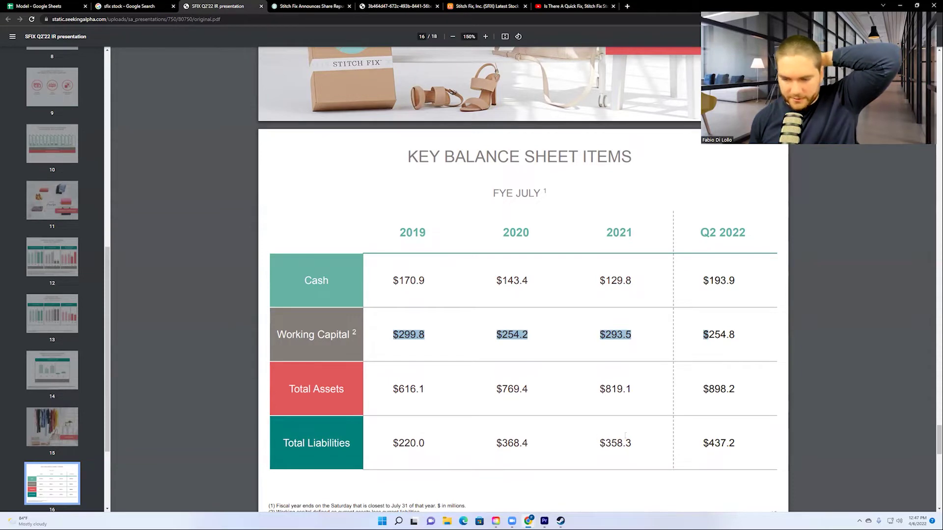
pyautogui.scroll(-9, 626, 435)
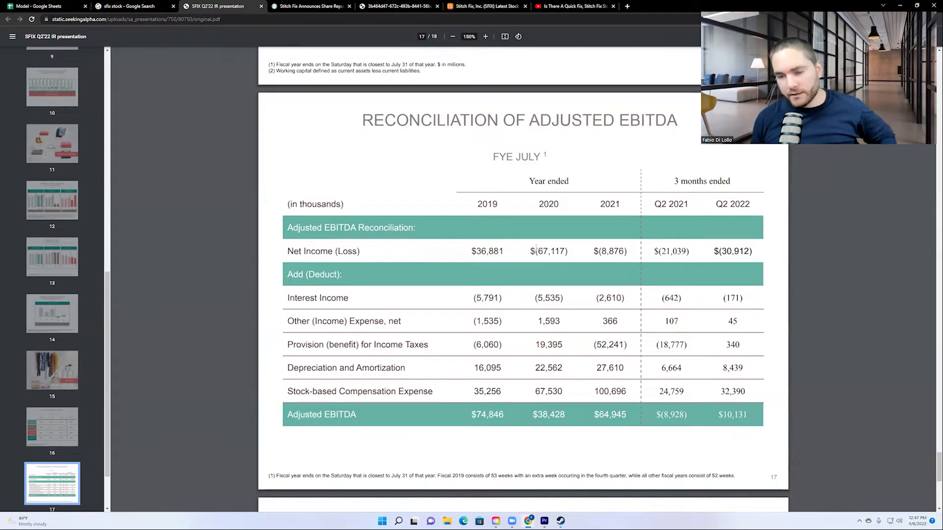
# - Highlight the Net Income row, Q2 2021 header and Q2 2022 figure, then scroll to page 18's free cash flow
pyautogui.moveTo(537, 251); pyautogui.dragTo(721, 271)
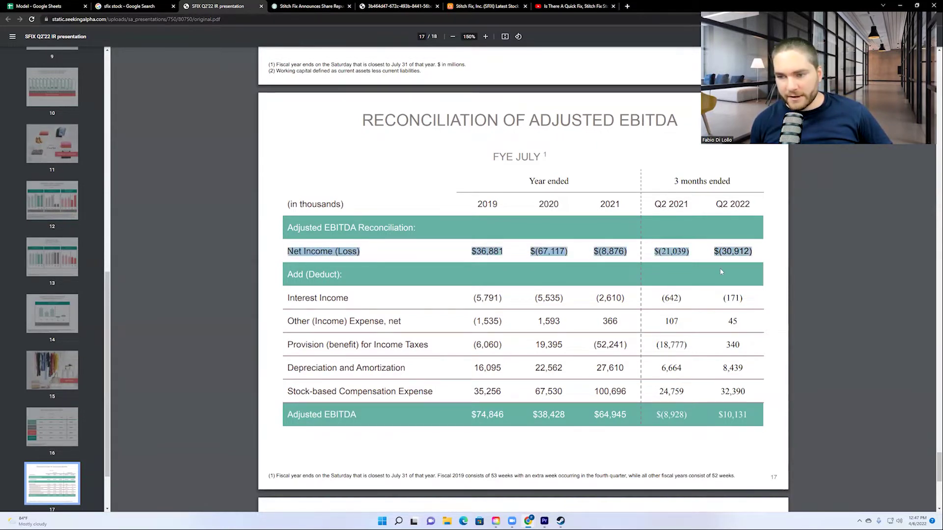
pyautogui.scroll(-1, 674, 285)
pyautogui.click(670, 278)
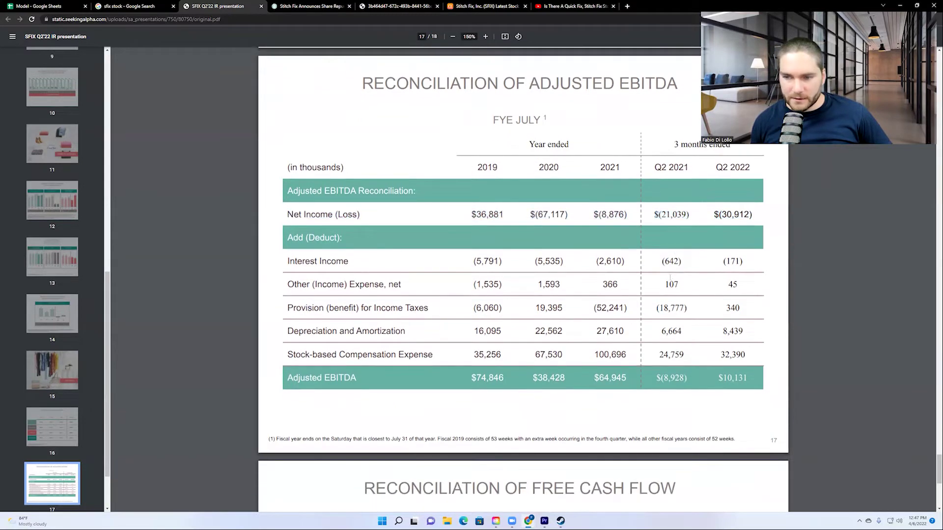
pyautogui.moveTo(749, 214); pyautogui.dragTo(734, 214)
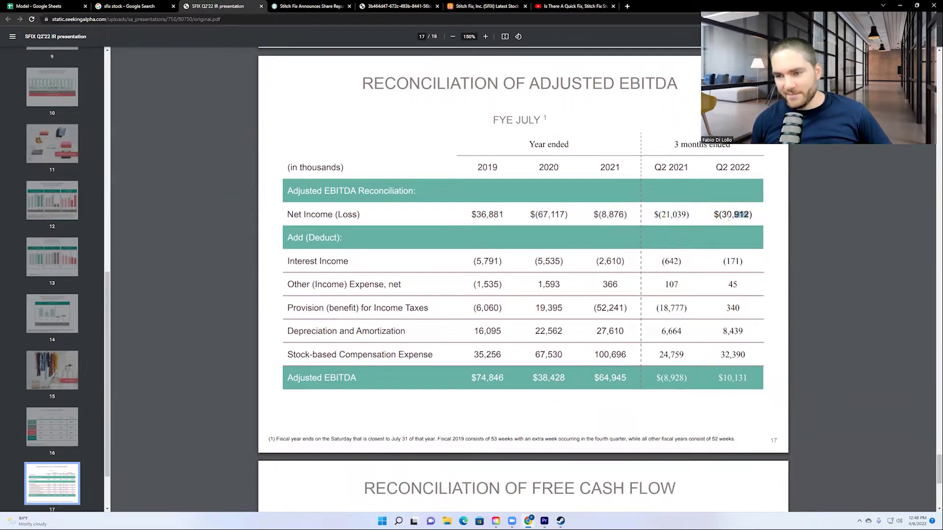
pyautogui.scroll(1, 708, 222)
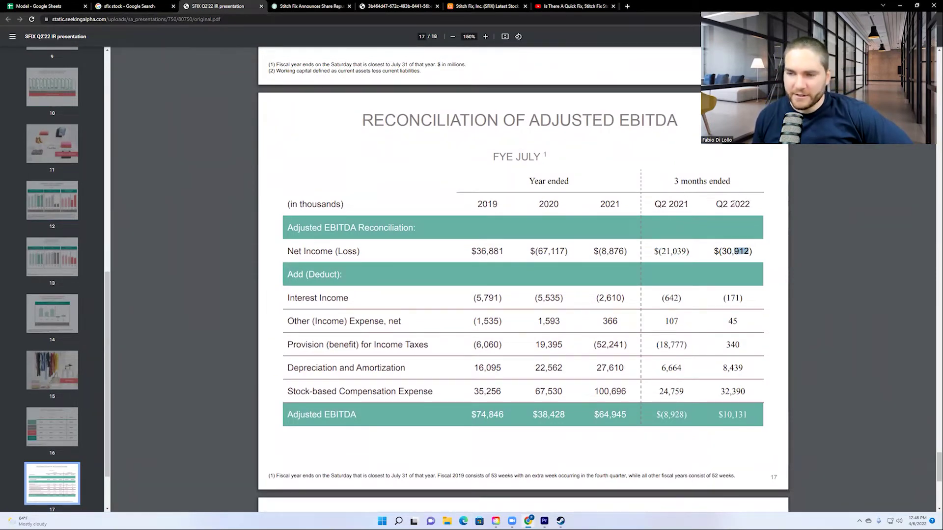
pyautogui.doubleClick(681, 205)
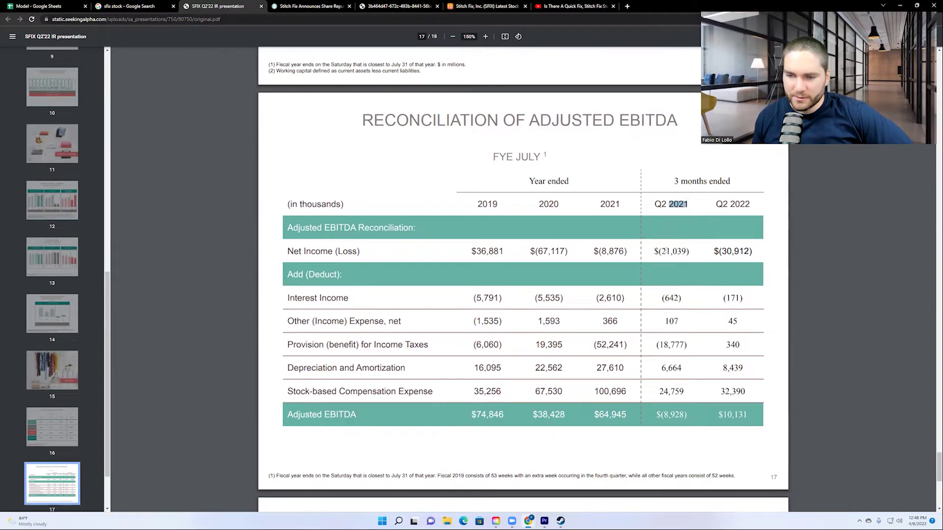
pyautogui.doubleClick(741, 251)
pyautogui.scroll(-8, 537, 264)
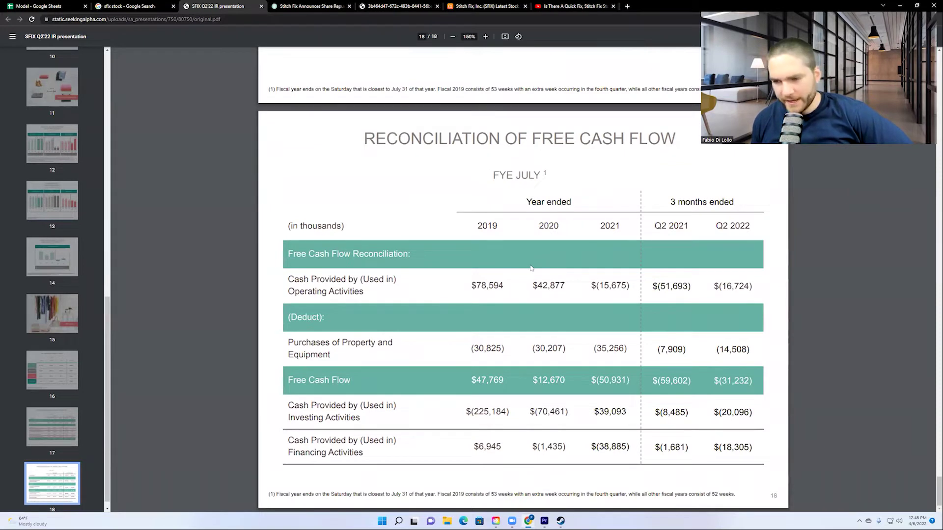
pyautogui.doubleClick(737, 285)
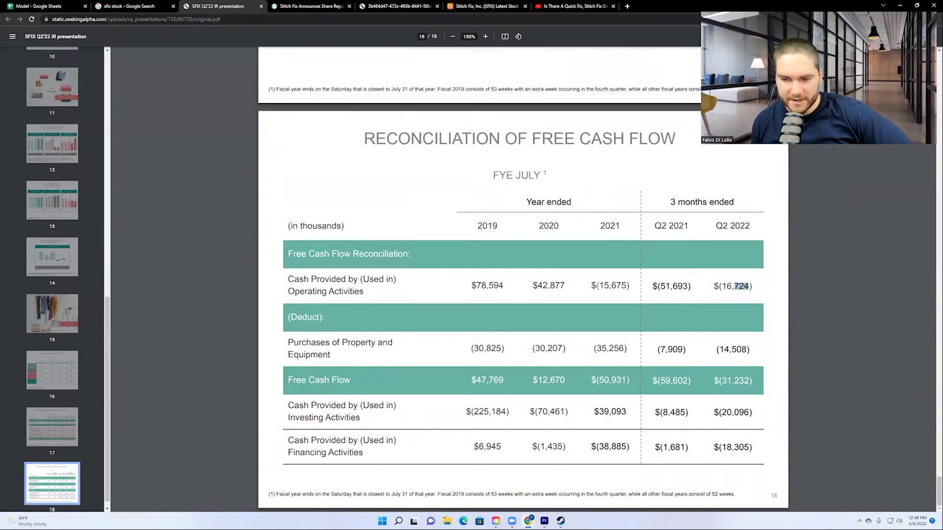
pyautogui.click(523, 195)
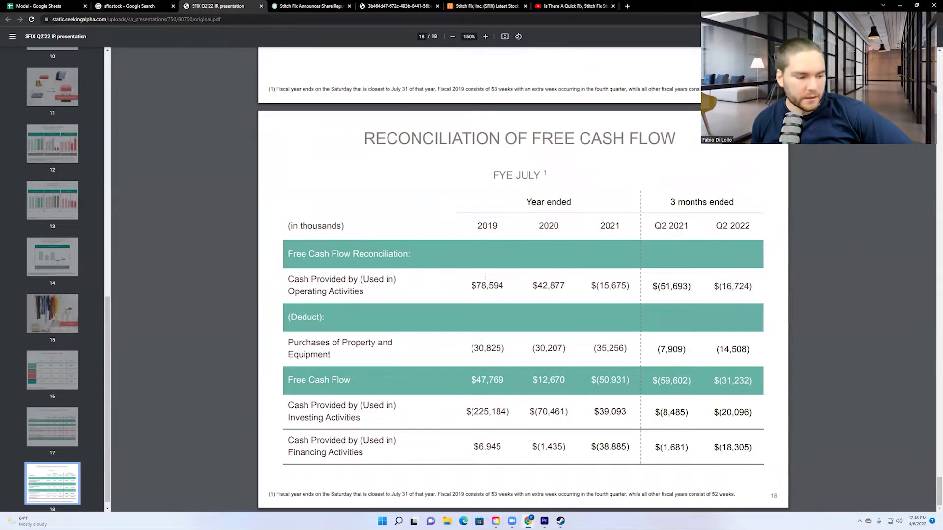
pyautogui.scroll(-1, 55, 457)
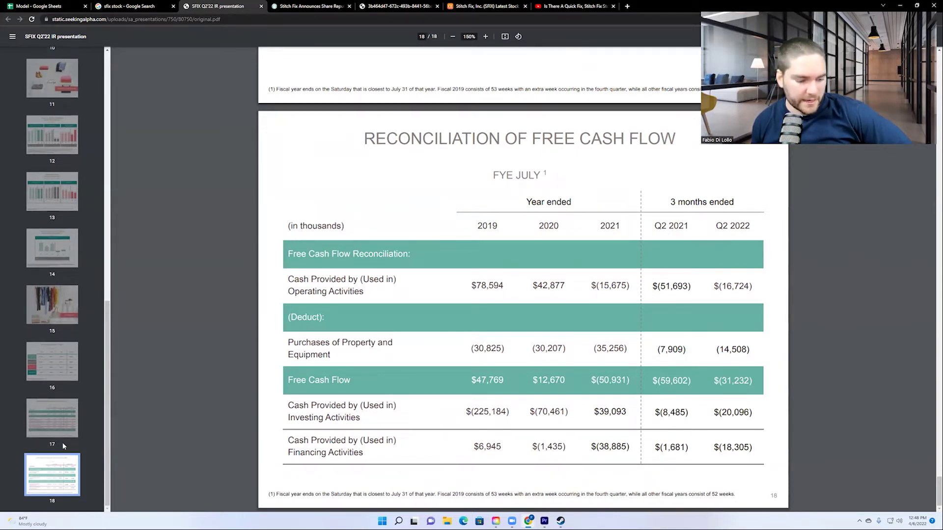
pyautogui.scroll(10, 57, 433)
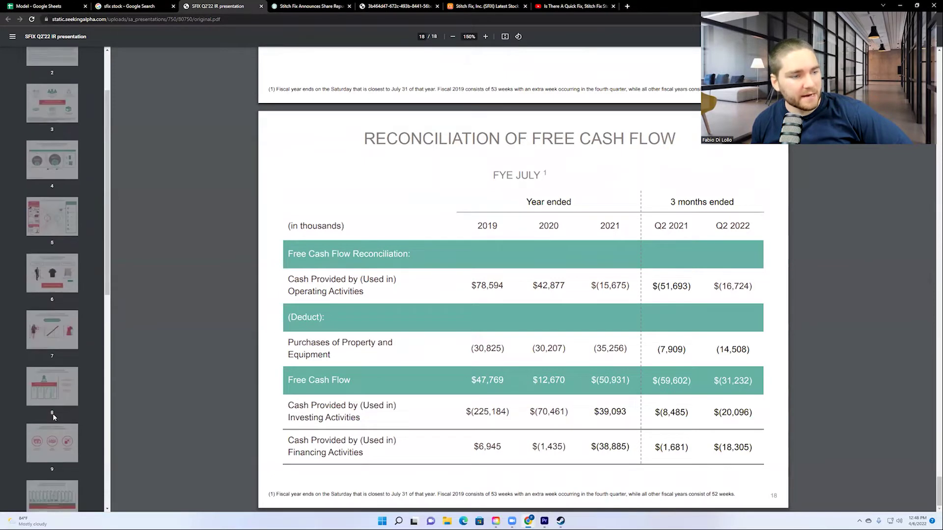
pyautogui.scroll(2, 52, 414)
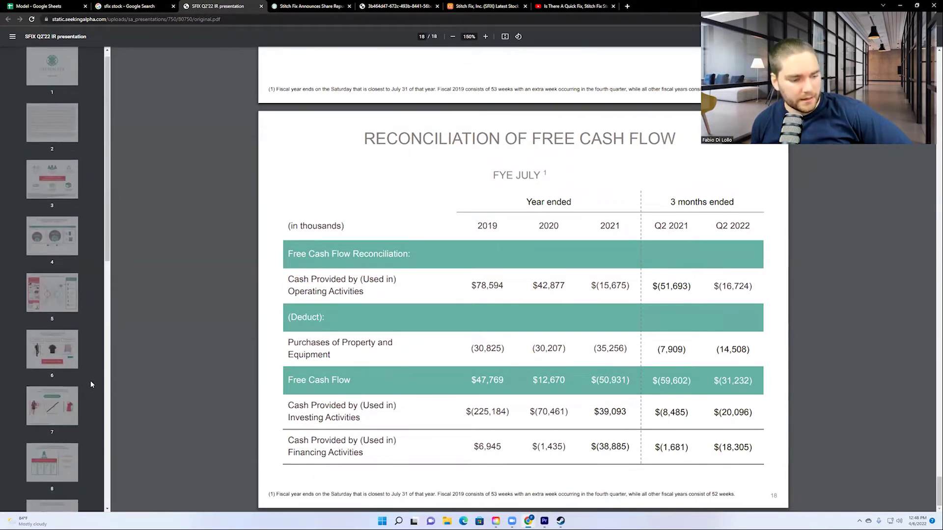
pyautogui.scroll(-5, 89, 377)
pyautogui.scroll(-5, 87, 377)
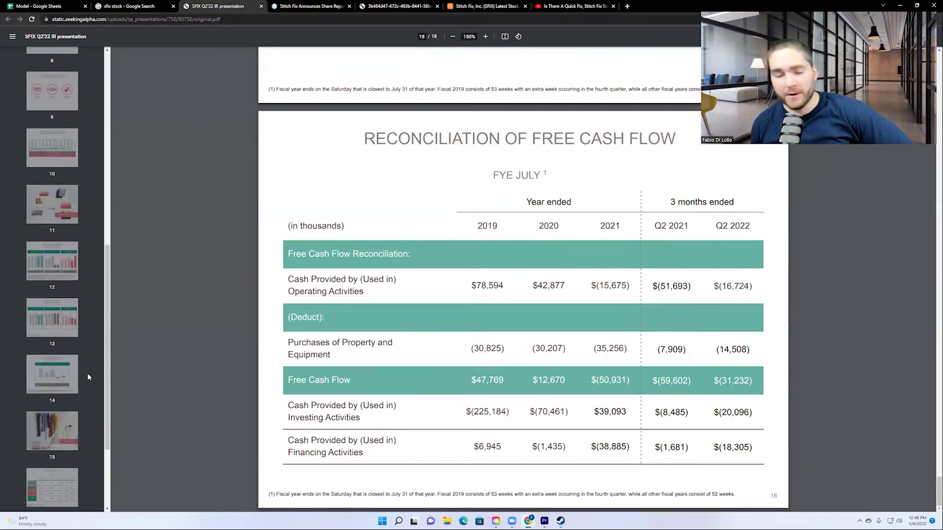
pyautogui.scroll(-1, 84, 373)
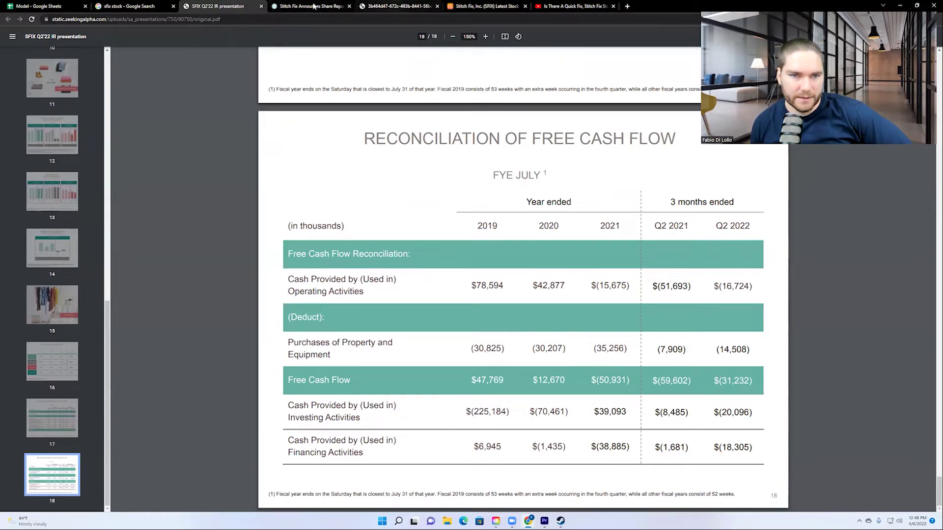
# - Switch to the Stitch Fix financial statements PDF and zoom the balance sheet to 175%
pyautogui.click(398, 6)
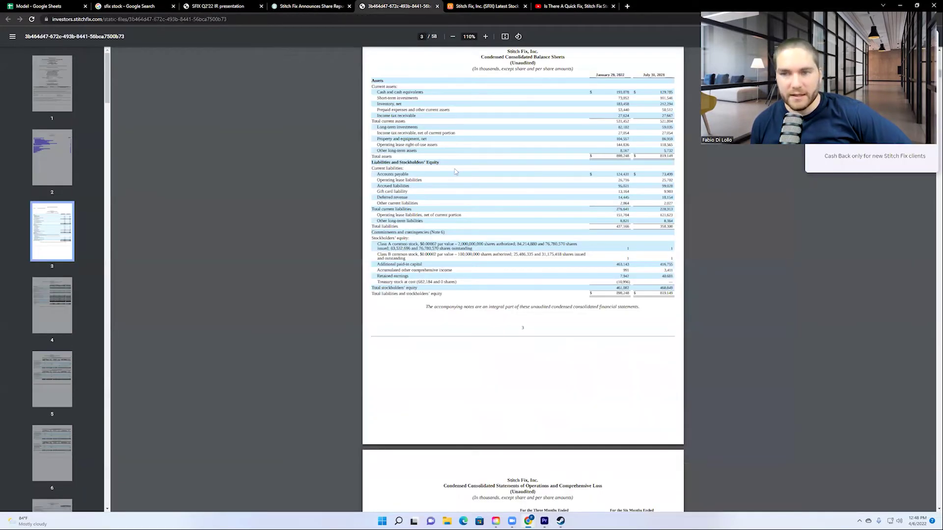
pyautogui.scroll(1, 455, 171)
pyautogui.scroll(-1, 451, 176)
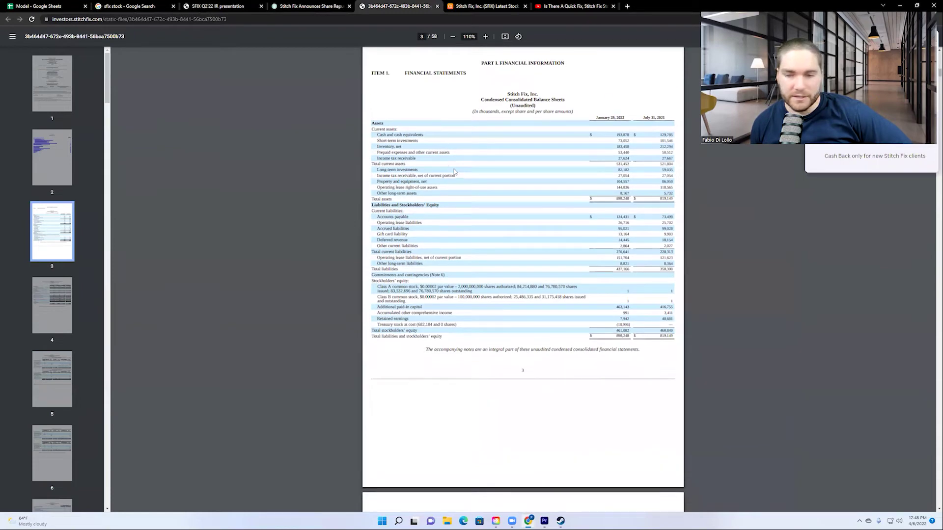
pyautogui.scroll(1, 450, 176)
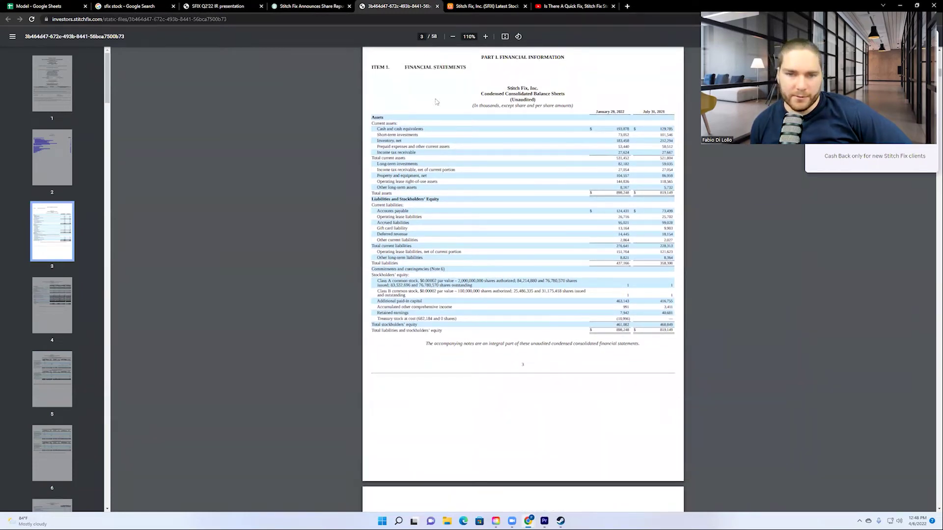
pyautogui.click(485, 36)
pyautogui.click(485, 37)
pyautogui.click(486, 37)
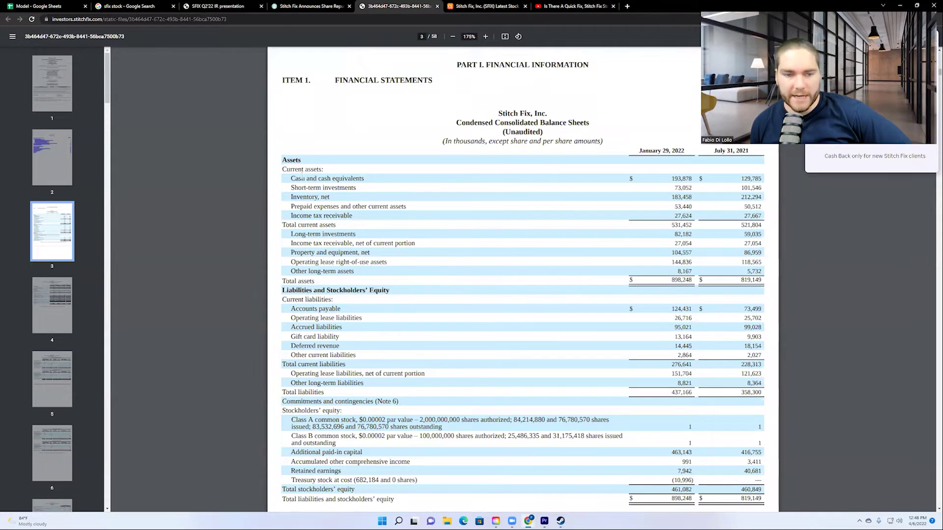
# - Highlight the July 31, 2021 and January 29, 2022 cash balances, then go to page 4
pyautogui.doubleClick(751, 179)
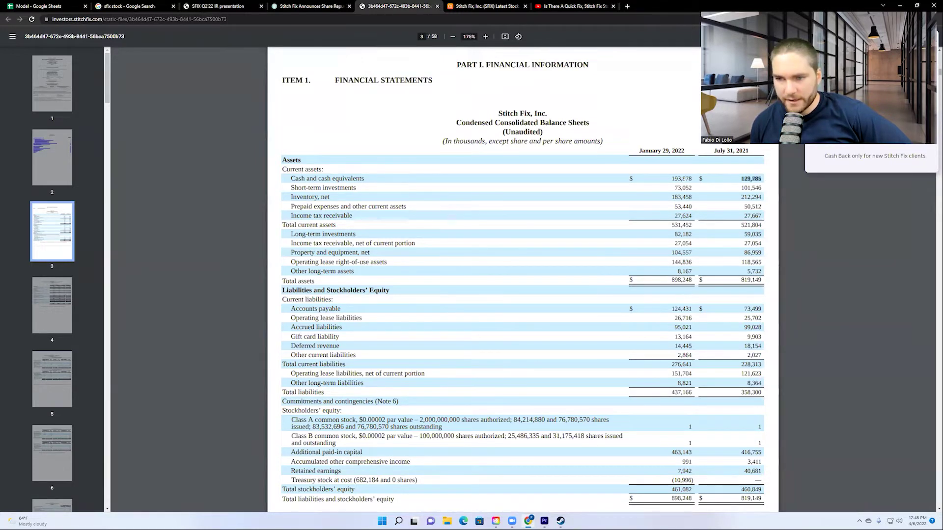
pyautogui.keyDown('shift'); pyautogui.click(653, 183); pyautogui.keyUp('shift')
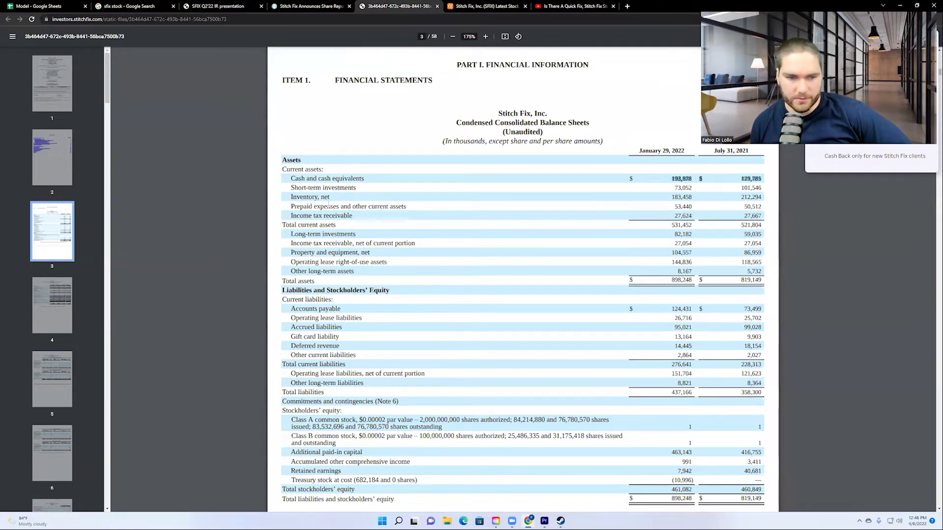
pyautogui.scroll(-2, 487, 209)
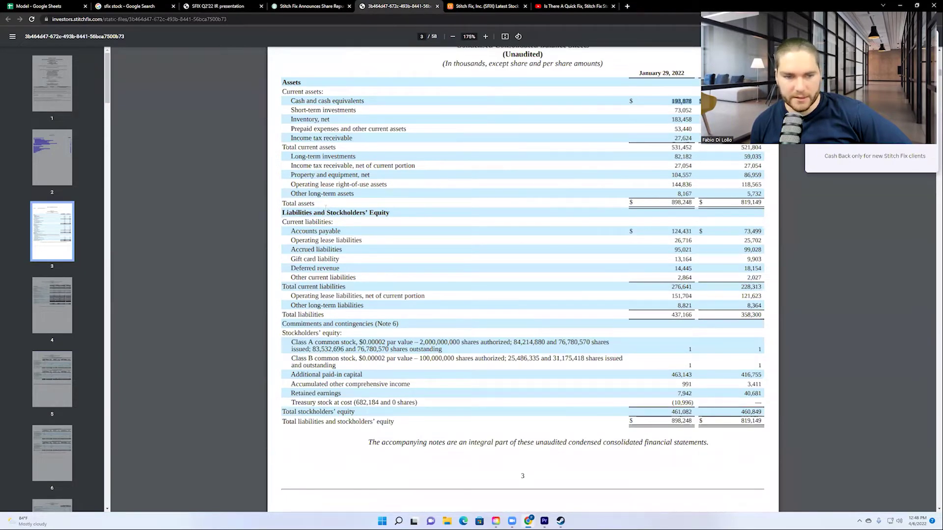
pyautogui.scroll(-1, 339, 226)
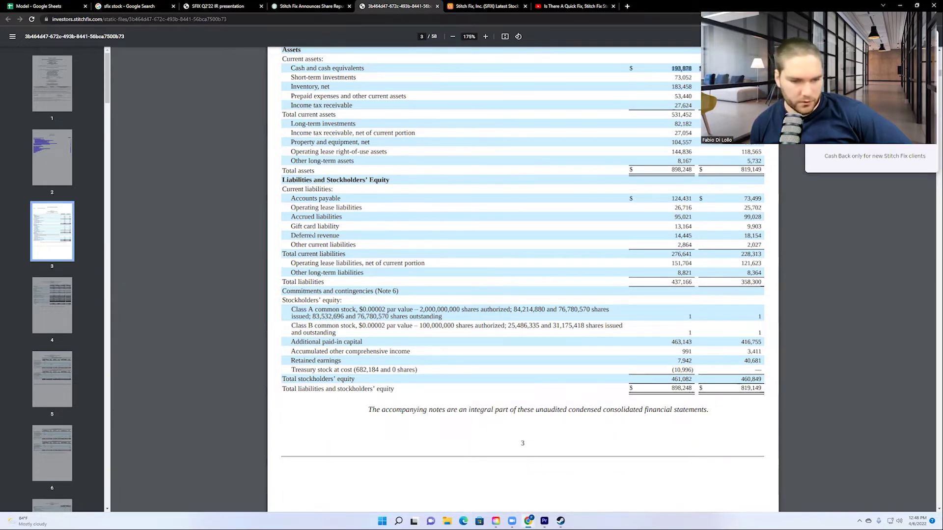
pyautogui.click(52, 304)
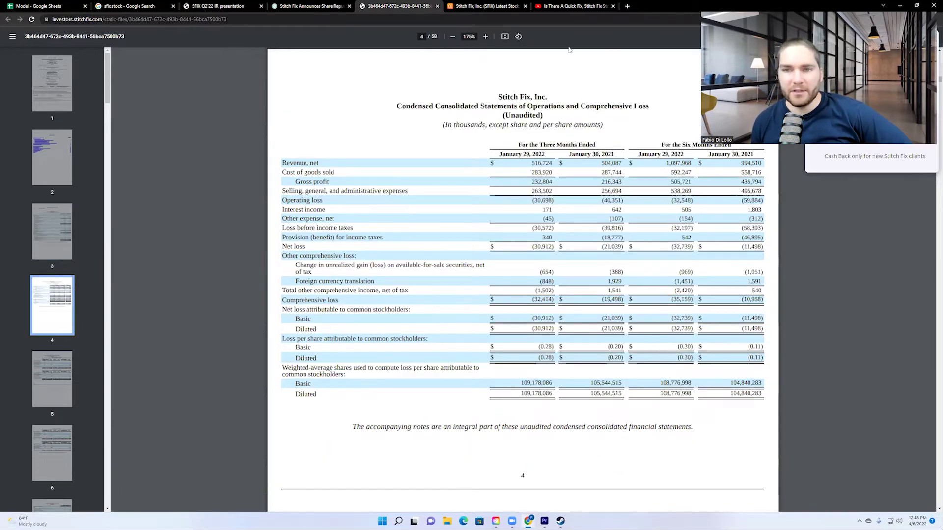
pyautogui.click(577, 9)
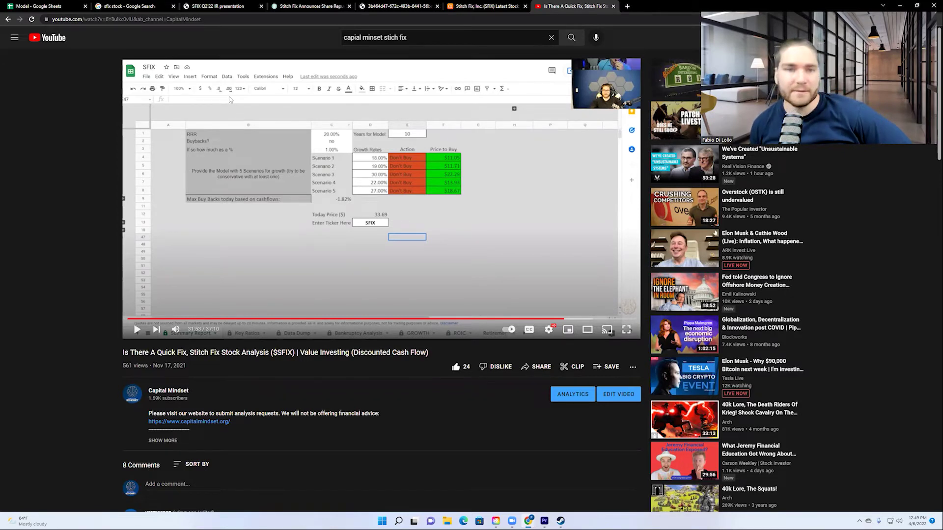
pyautogui.click(285, 7)
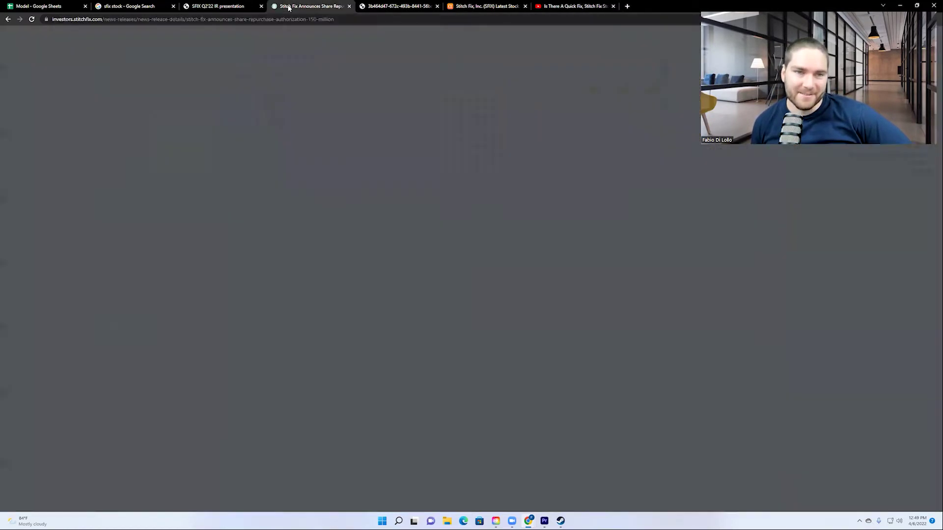
pyautogui.hotkey('ctrl', 'Tab')
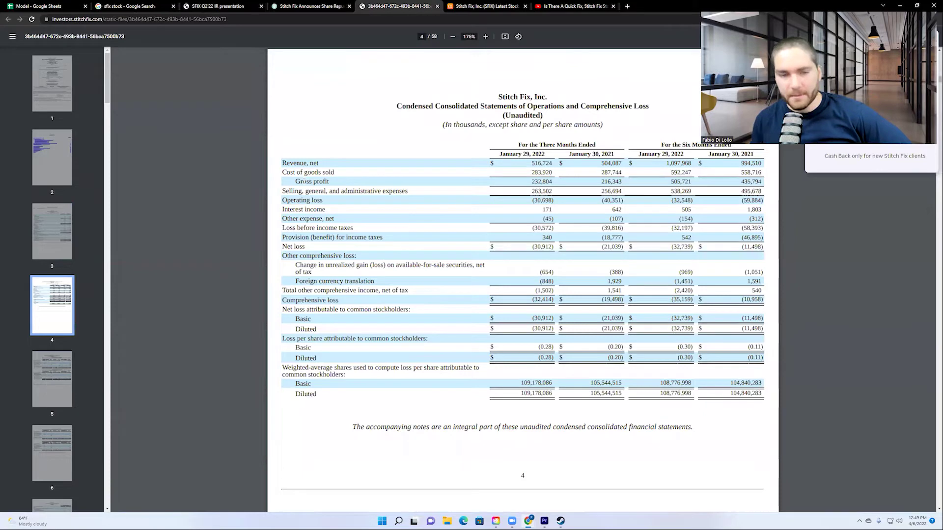
pyautogui.click(58, 361)
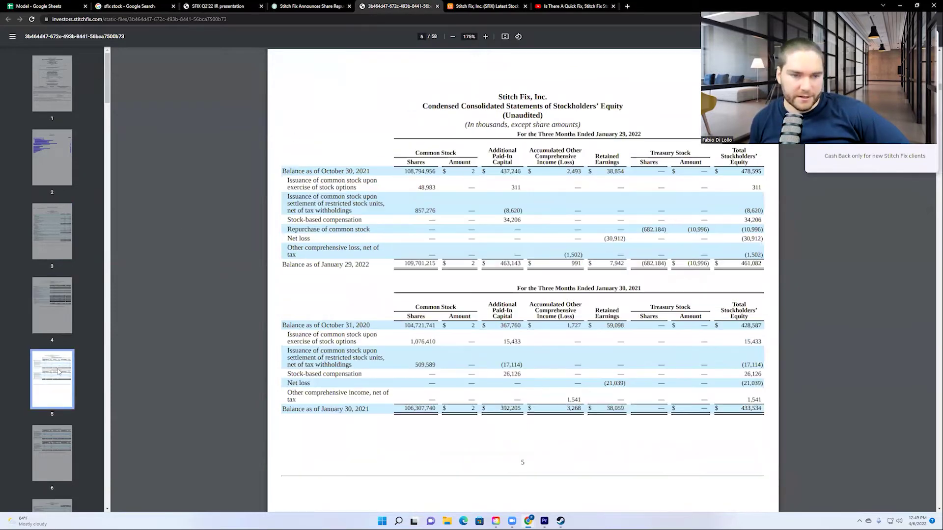
pyautogui.scroll(-1, 59, 339)
pyautogui.click(58, 341)
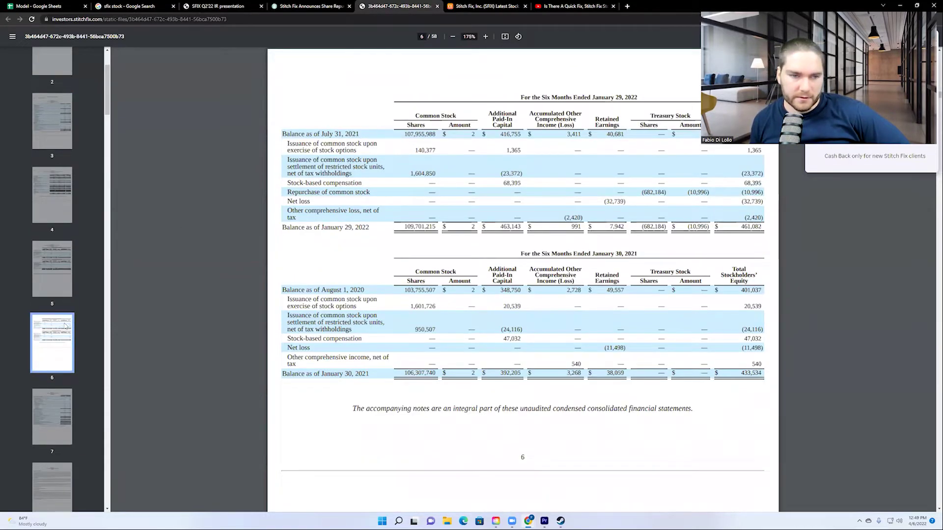
pyautogui.scroll(-1, 58, 342)
pyautogui.click(58, 341)
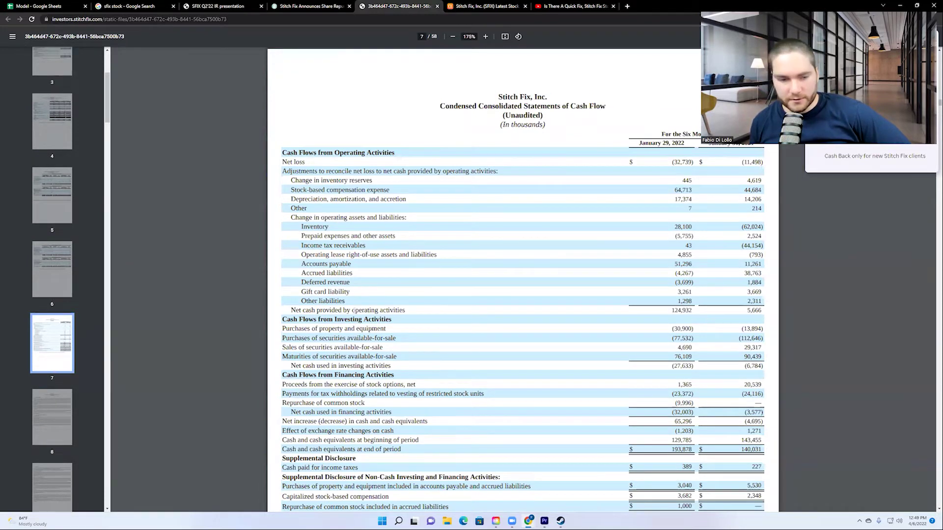
pyautogui.tripleClick(384, 310)
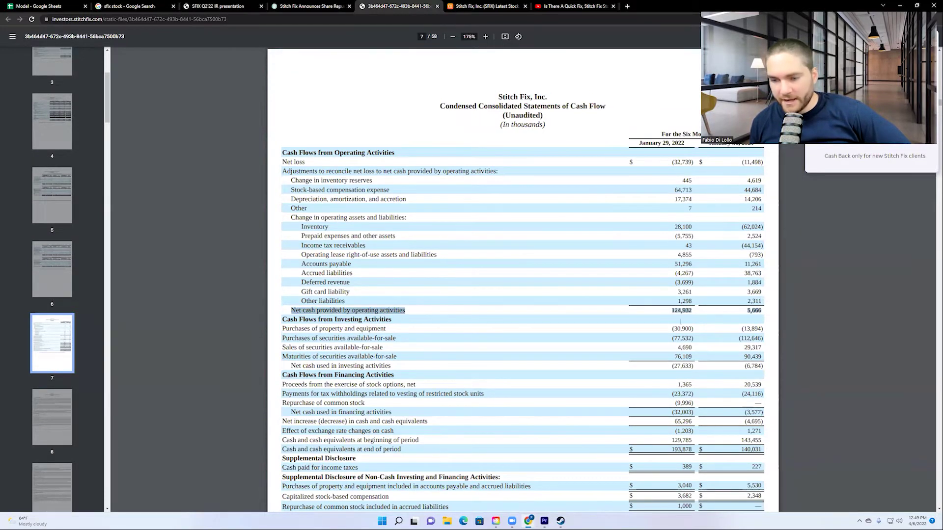
pyautogui.tripleClick(686, 310)
pyautogui.click(668, 148)
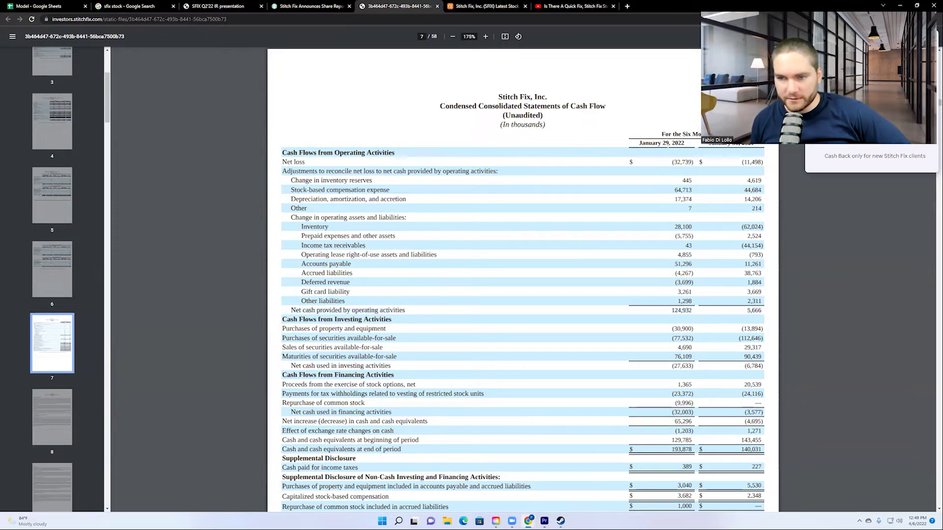
pyautogui.doubleClick(672, 311)
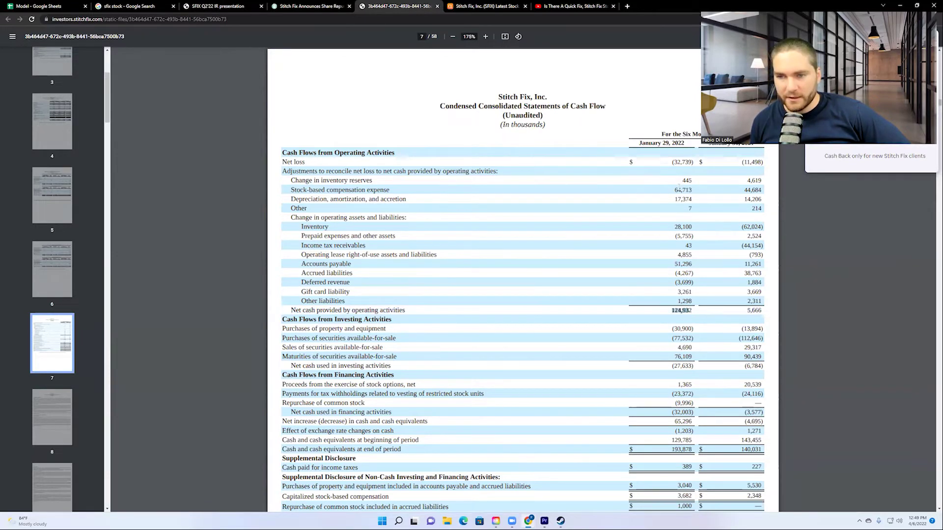
pyautogui.scroll(-2, 678, 186)
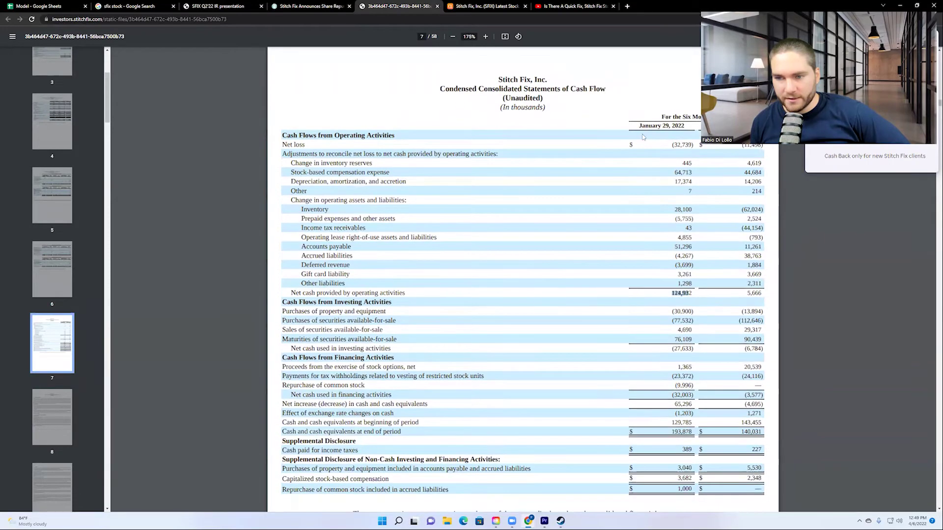
pyautogui.scroll(-1, 670, 107)
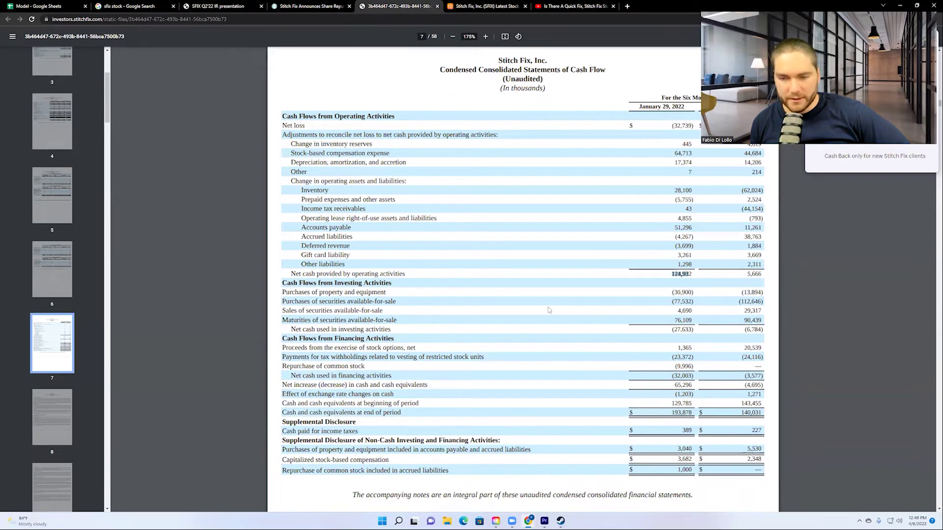
pyautogui.moveTo(683, 293); pyautogui.dragTo(700, 290)
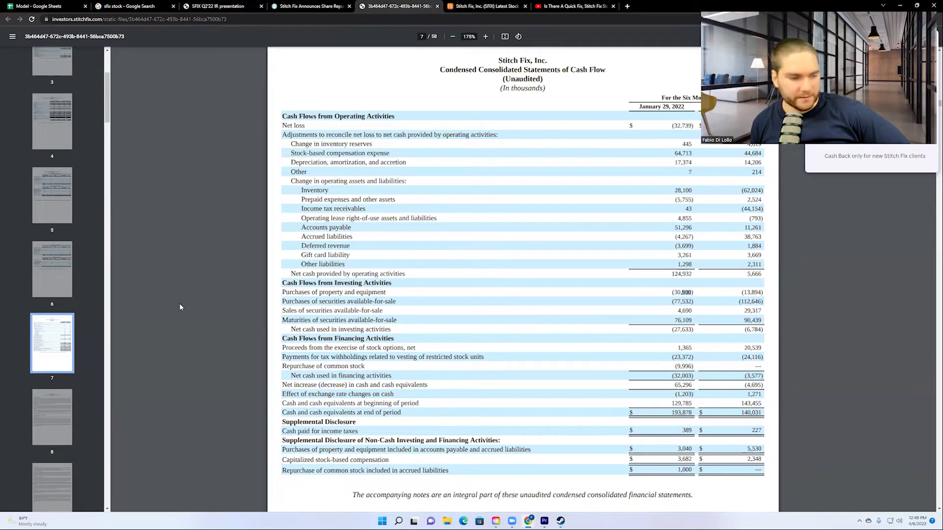
pyautogui.scroll(-8, 73, 324)
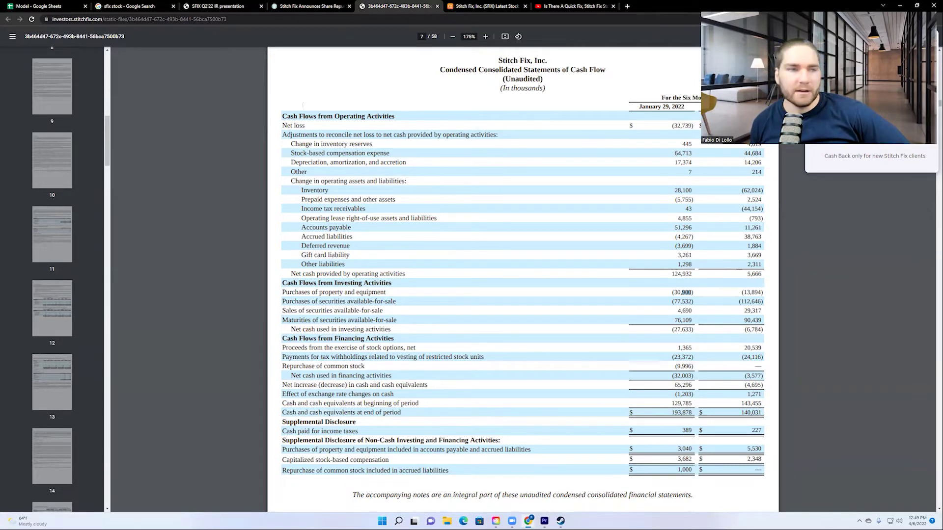
pyautogui.hotkey('ctrl', '1')
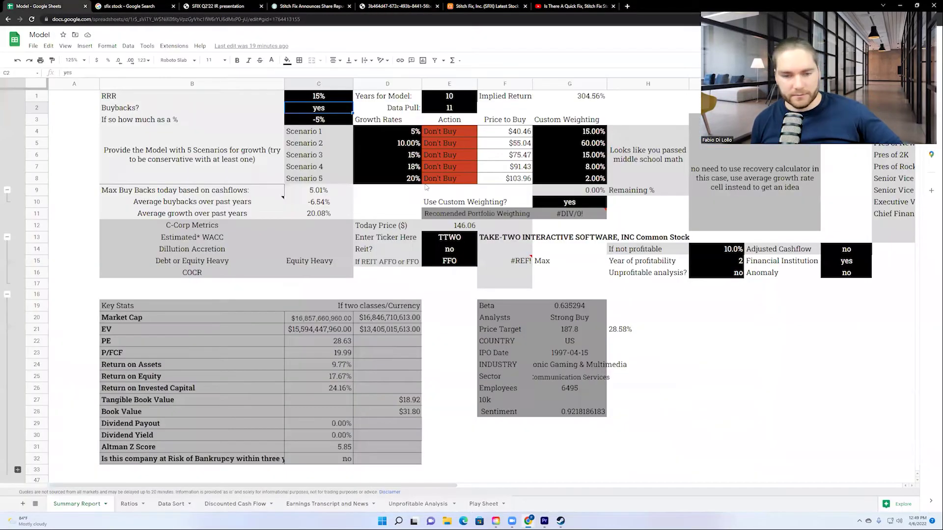
# - Replace the ticker TTWO with SFIX in cell E13 to load Stitch Fix's figures
pyautogui.click(454, 238)
pyautogui.write('SFIX')
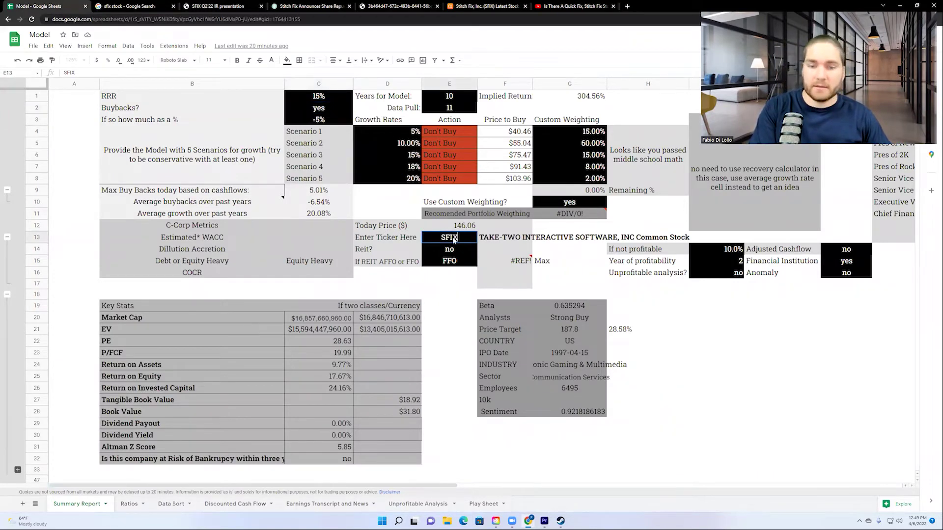
pyautogui.press('Return')
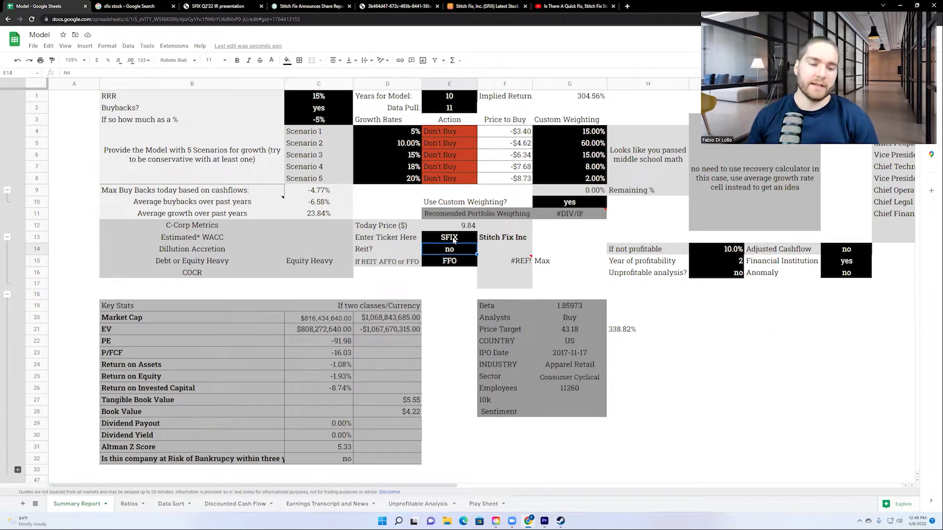
# - Scroll through the SFIX Summary Report charts and back up
pyautogui.scroll(-5, 374, 196)
pyautogui.scroll(-5, 373, 206)
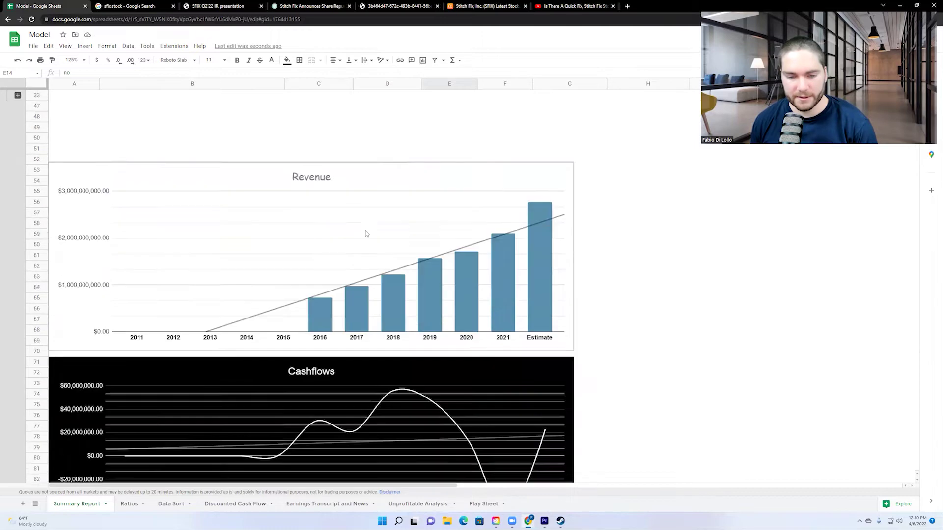
pyautogui.scroll(-5, 437, 199)
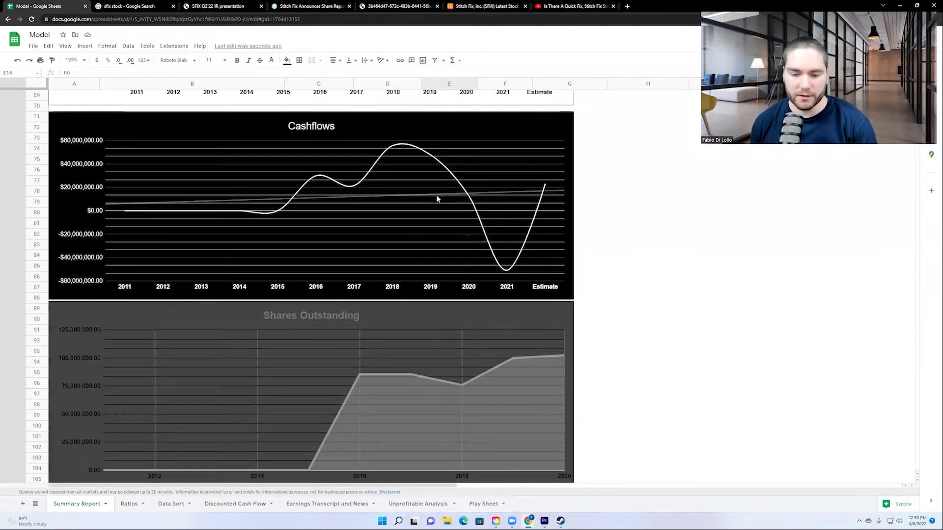
pyautogui.scroll(3, 436, 196)
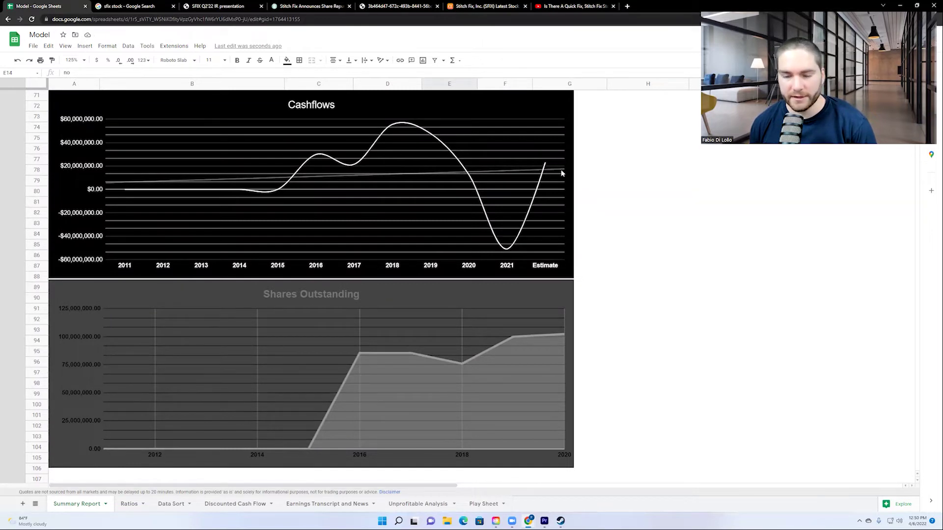
pyautogui.scroll(-2, 533, 251)
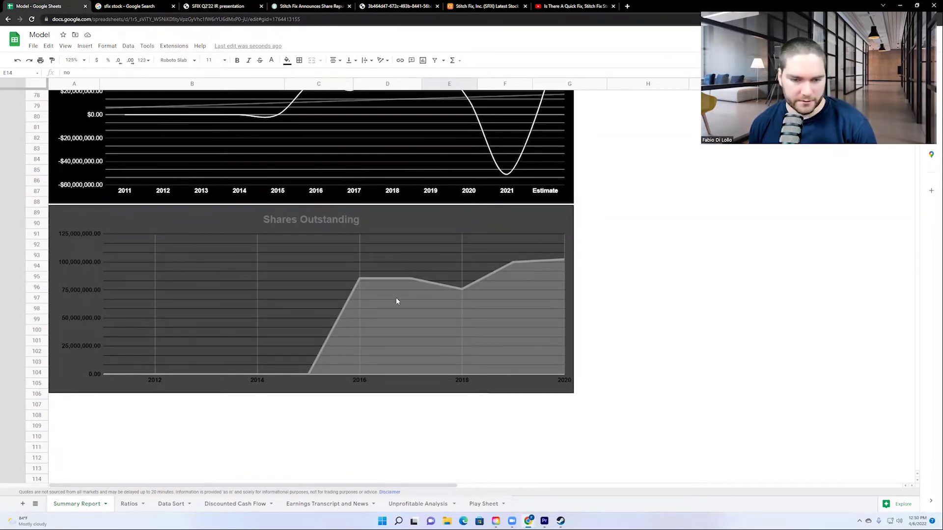
pyautogui.scroll(20, 565, 271)
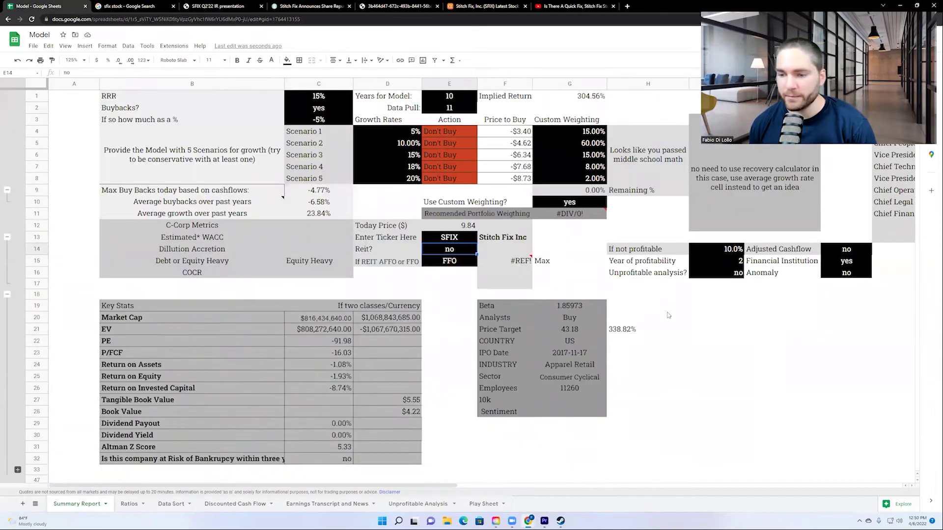
# - Set Unprofitable analysis in I16 to yes, then go back to the cash-flow PDF
pyautogui.click(717, 274)
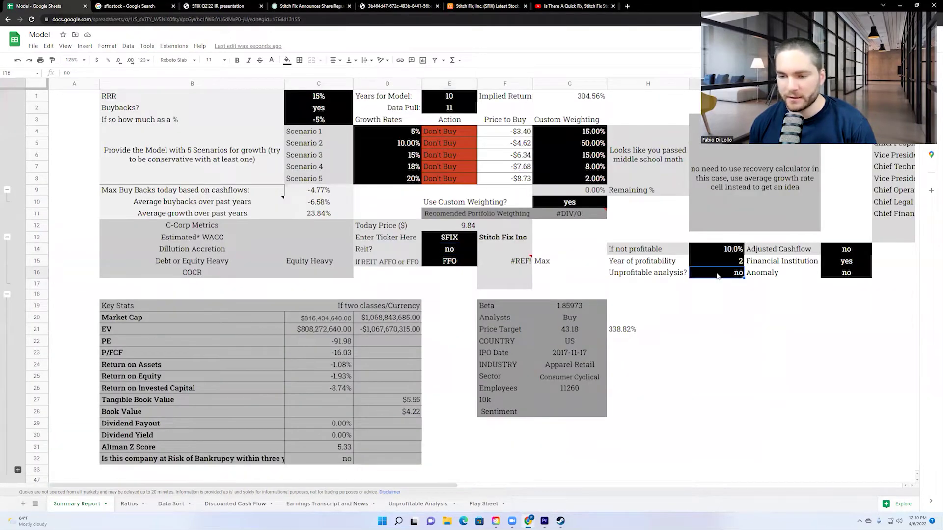
pyautogui.write('yes')
pyautogui.press('Return')
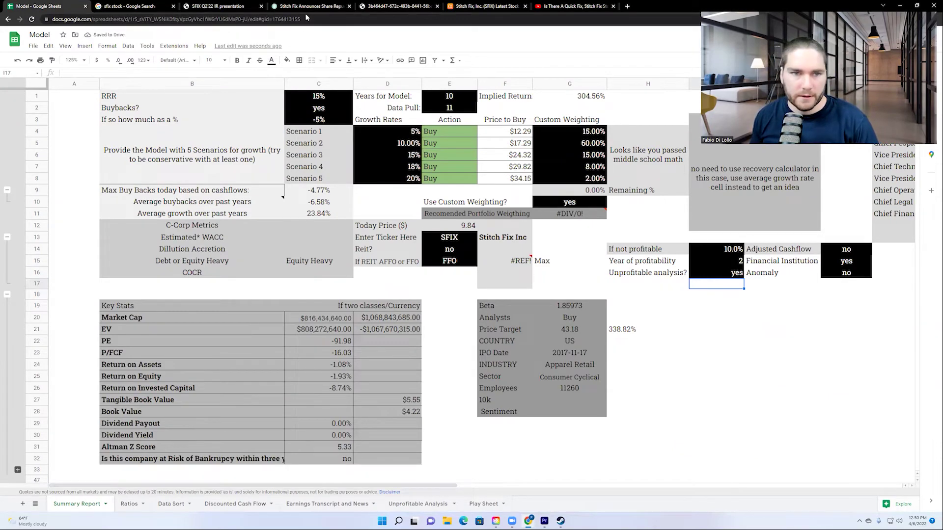
pyautogui.hotkey('ctrl', '5')
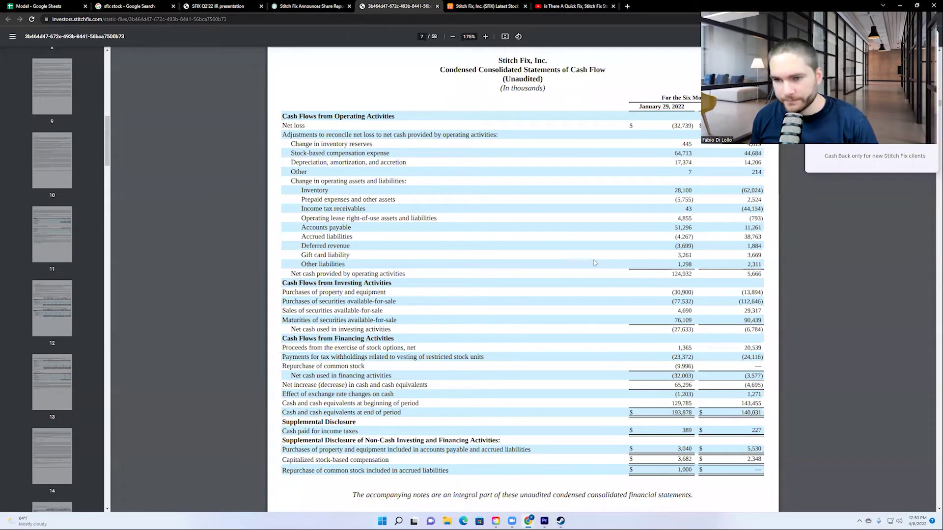
# - Look over the page 7 cash flow and page 4 operations statements, then return to the Model sheet
pyautogui.scroll(1, 647, 284)
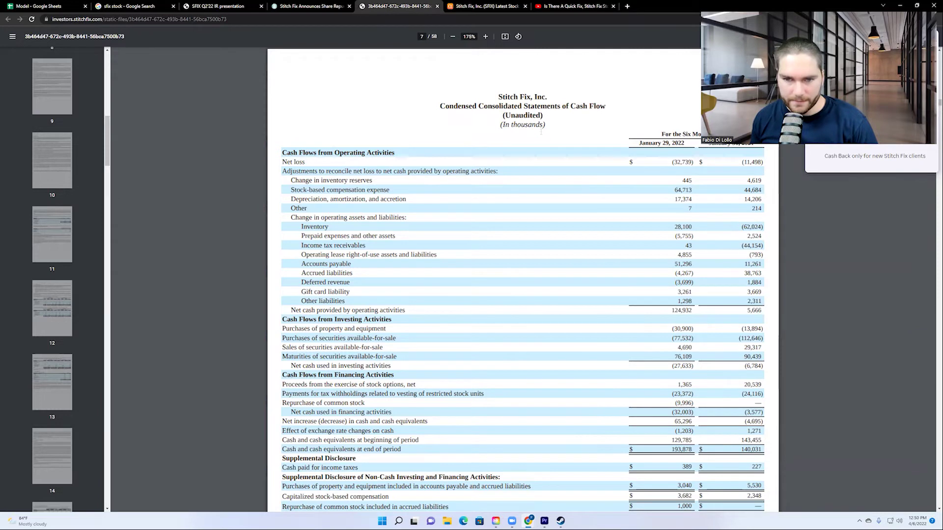
pyautogui.scroll(6, 667, 303)
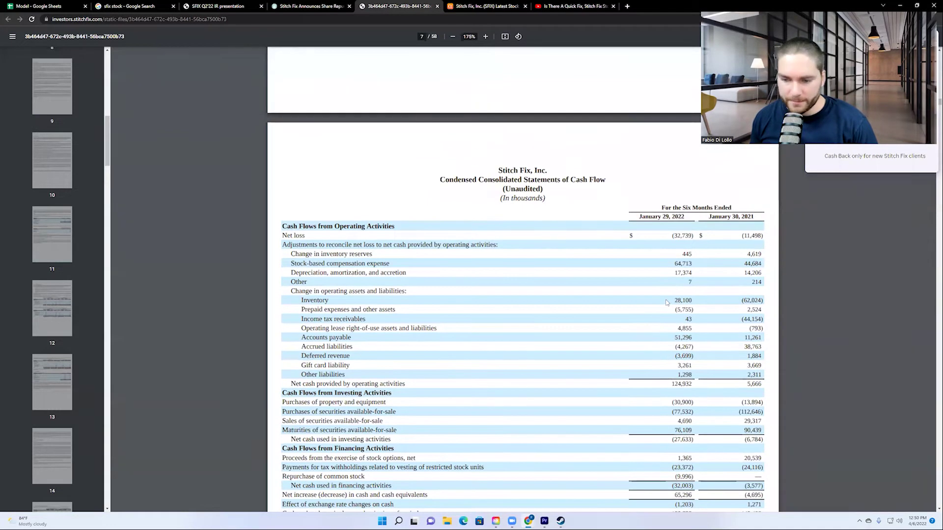
pyautogui.scroll(5, 667, 303)
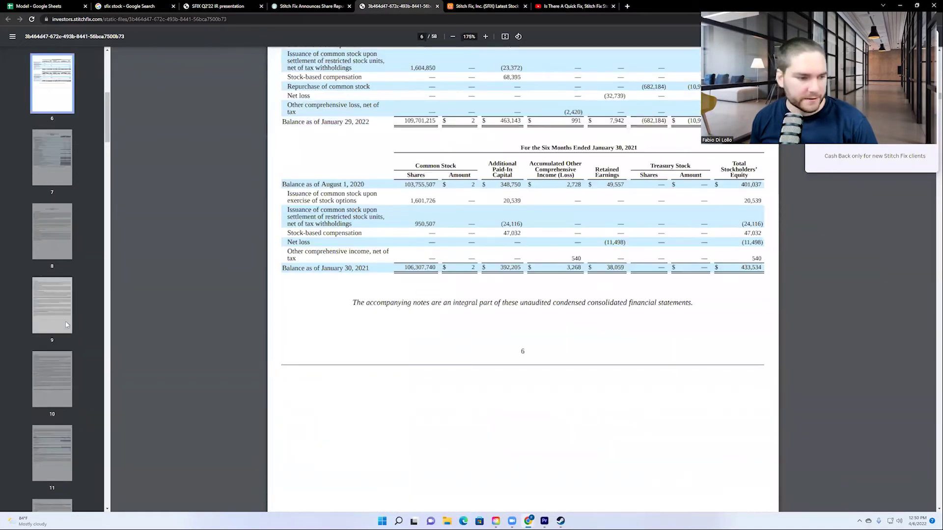
pyautogui.click(42, 161)
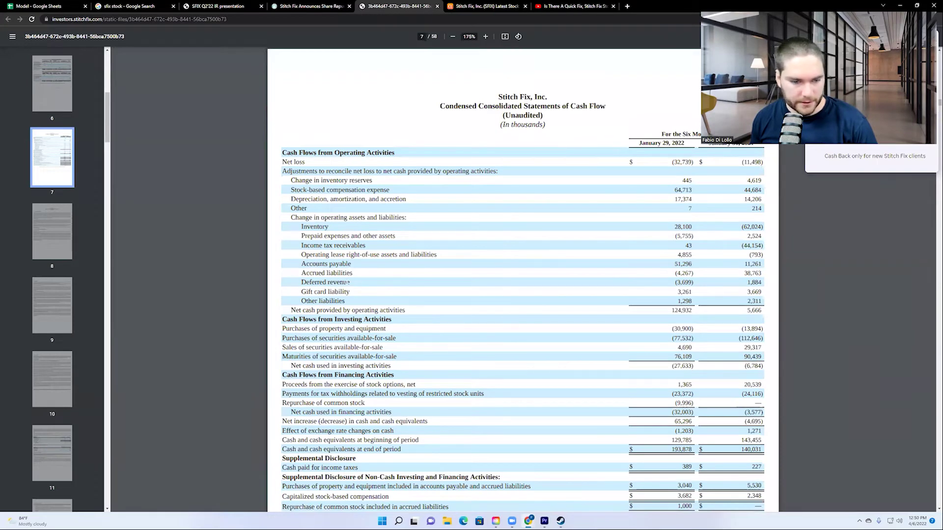
pyautogui.scroll(5, 54, 166)
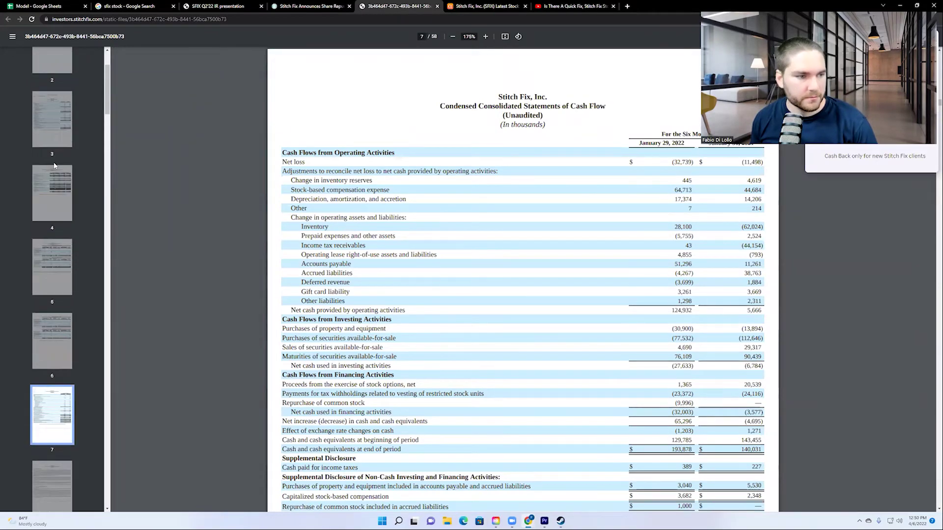
pyautogui.click(53, 169)
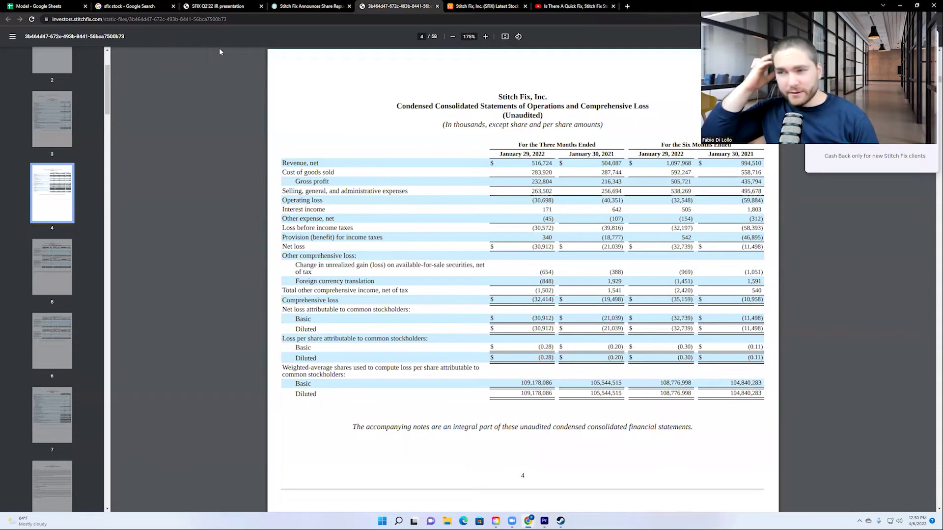
pyautogui.click(58, 6)
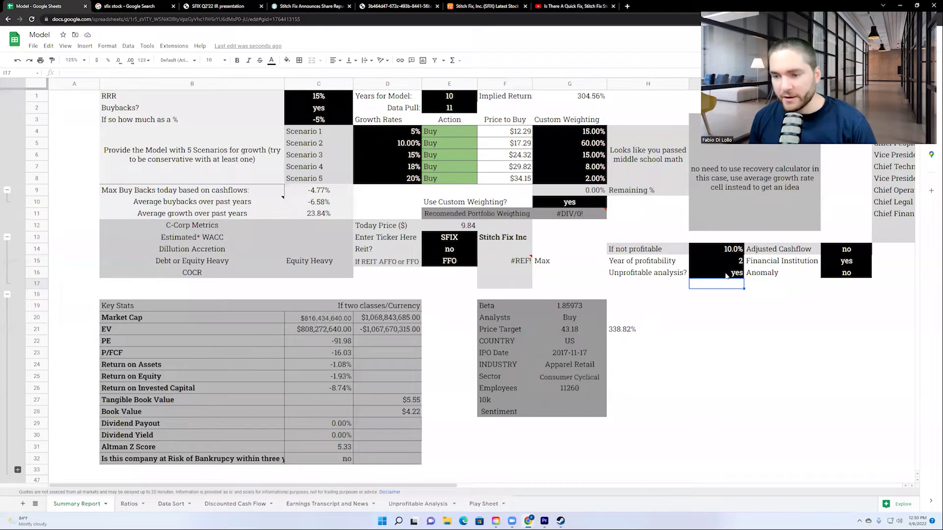
# - Set the Year of profitability in I15 to 1
pyautogui.click(734, 266)
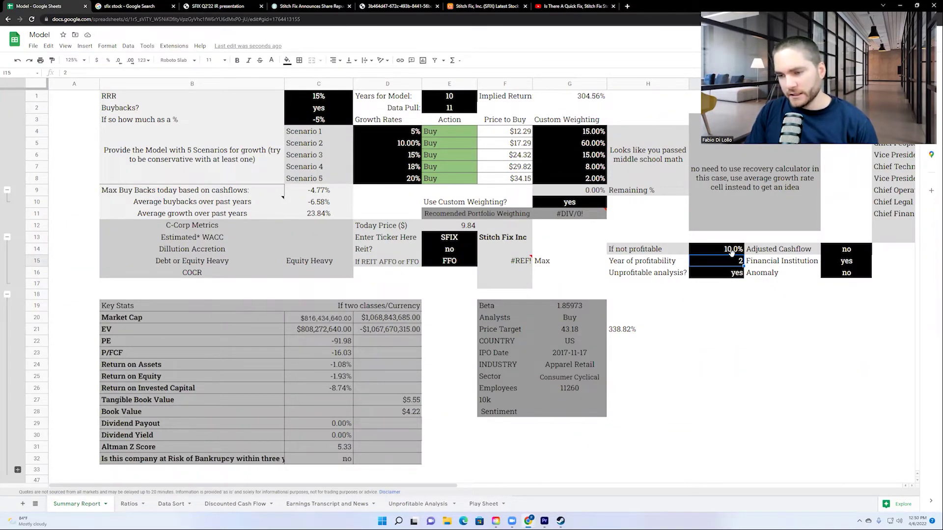
pyautogui.write('1')
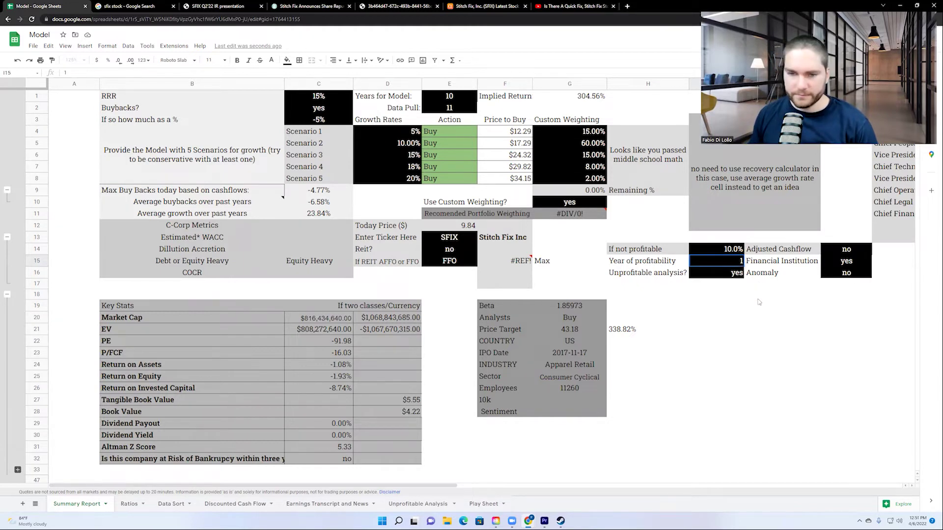
pyautogui.click(764, 364)
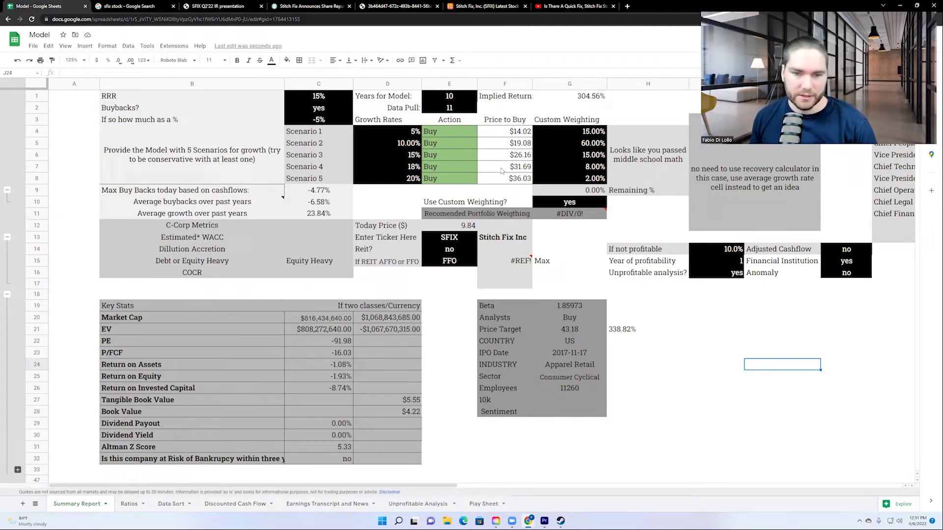
# - Raise the required rate of return in C1 from 15% to 20%
pyautogui.click(323, 96)
pyautogui.write('20')
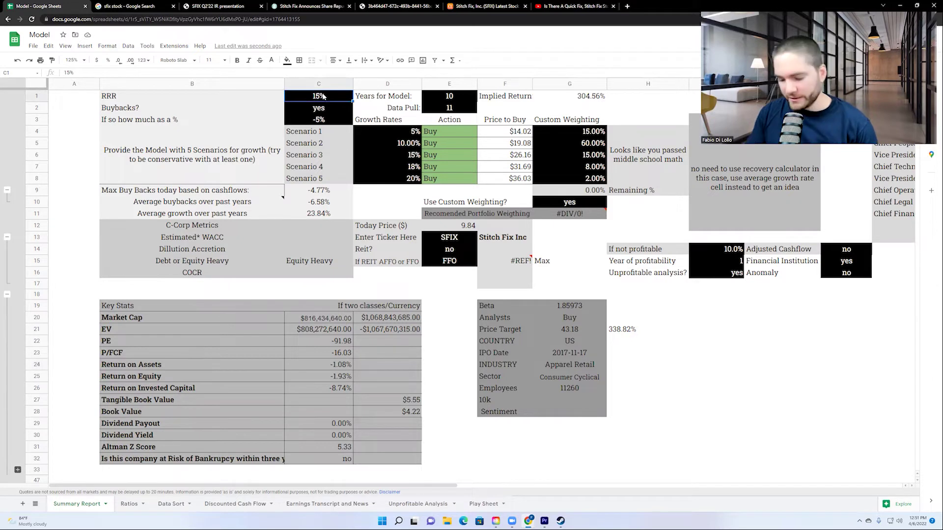
pyautogui.press('Return')
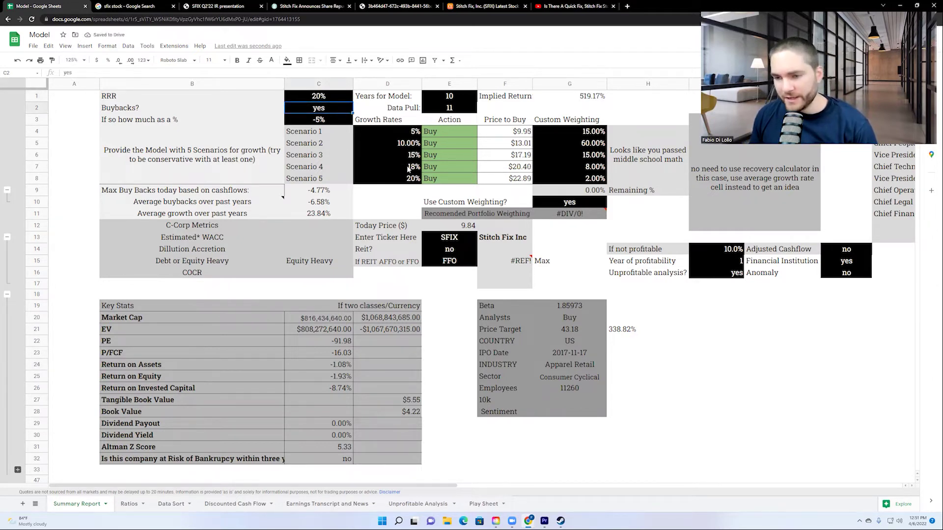
pyautogui.click(730, 255)
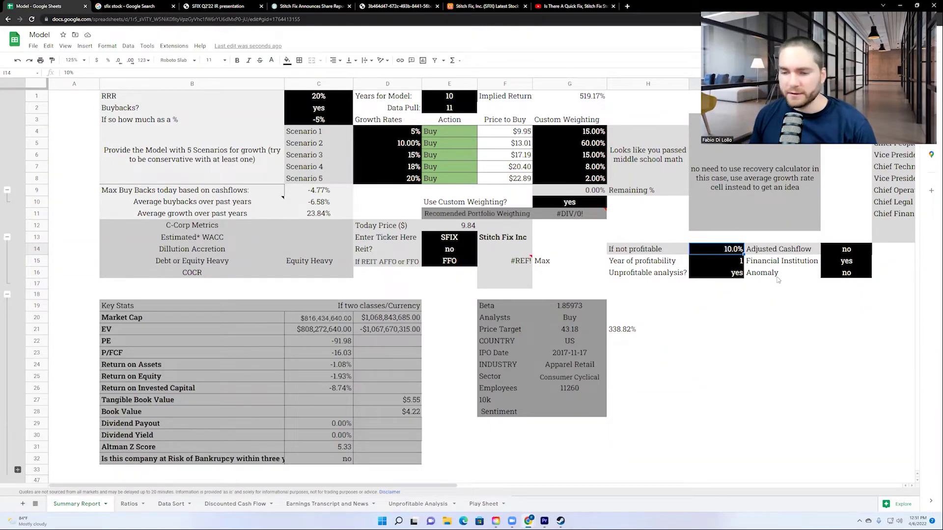
pyautogui.scroll(-3, 774, 282)
# - Review the Revenue and Cashflows charts, then bring up the Stitch Fix share repurchase press release
pyautogui.scroll(2, 761, 278)
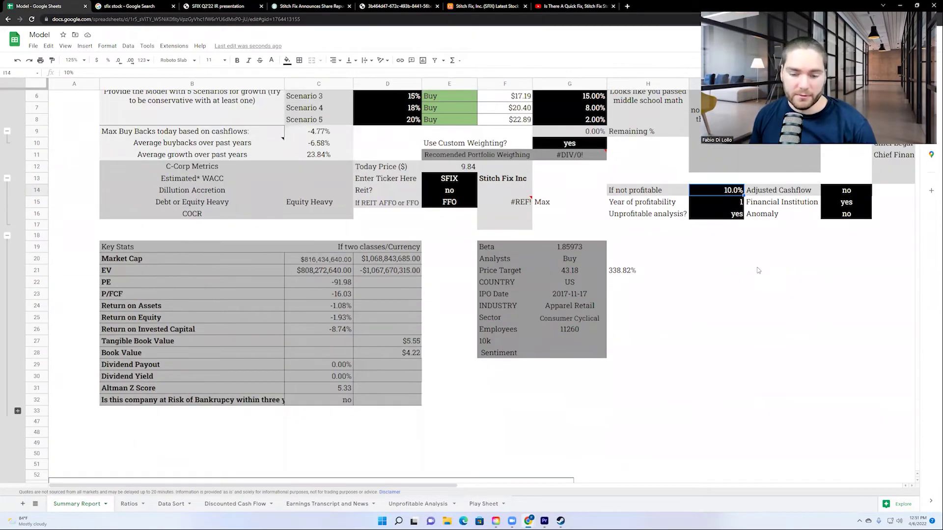
pyautogui.scroll(-6, 757, 275)
pyautogui.scroll(-3, 756, 276)
pyautogui.scroll(2, 752, 270)
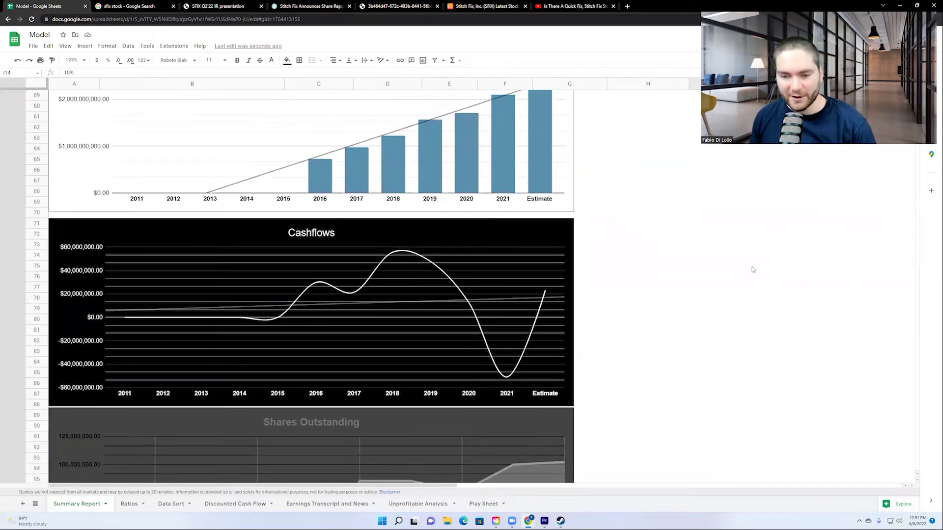
pyautogui.scroll(10, 748, 273)
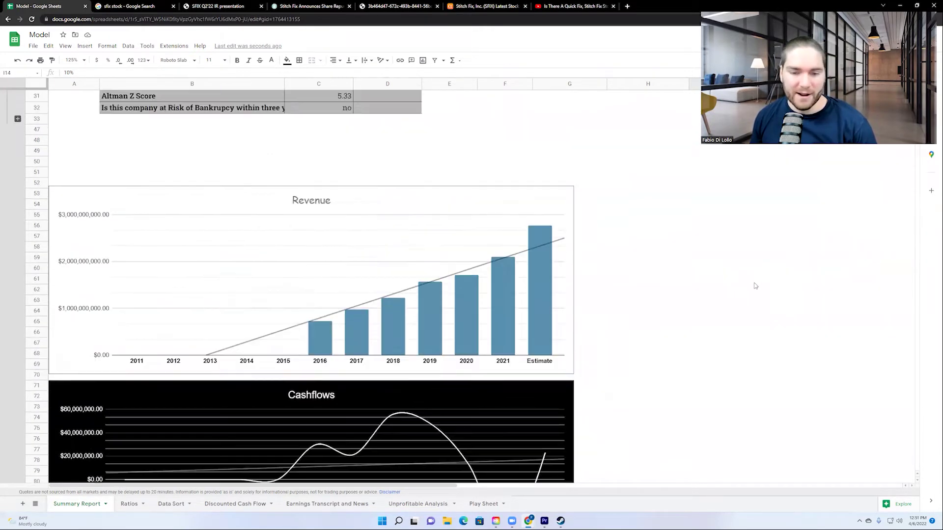
pyautogui.scroll(2, 752, 293)
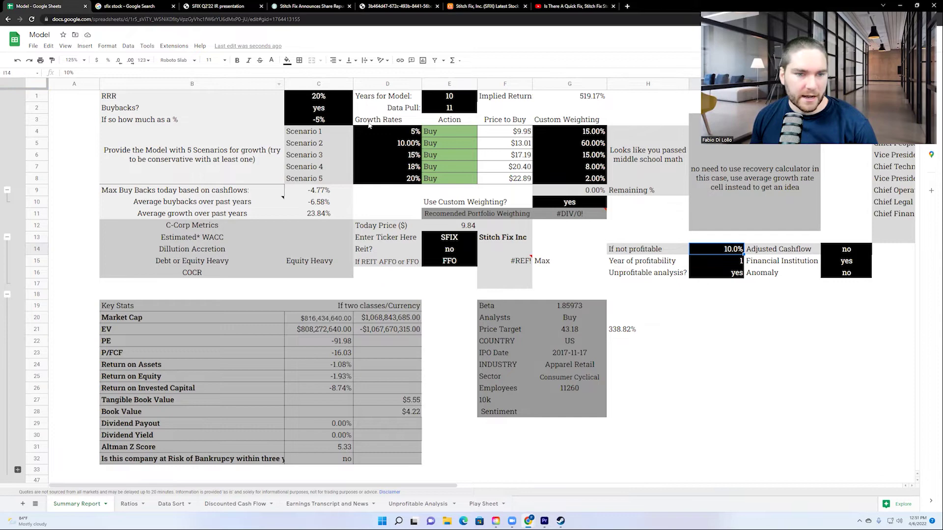
pyautogui.scroll(-12, 316, 138)
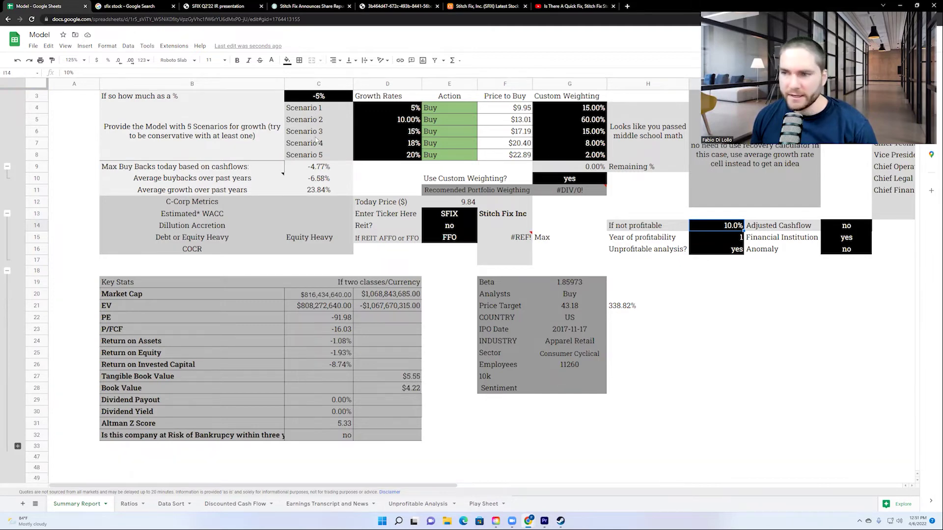
pyautogui.scroll(-4, 316, 145)
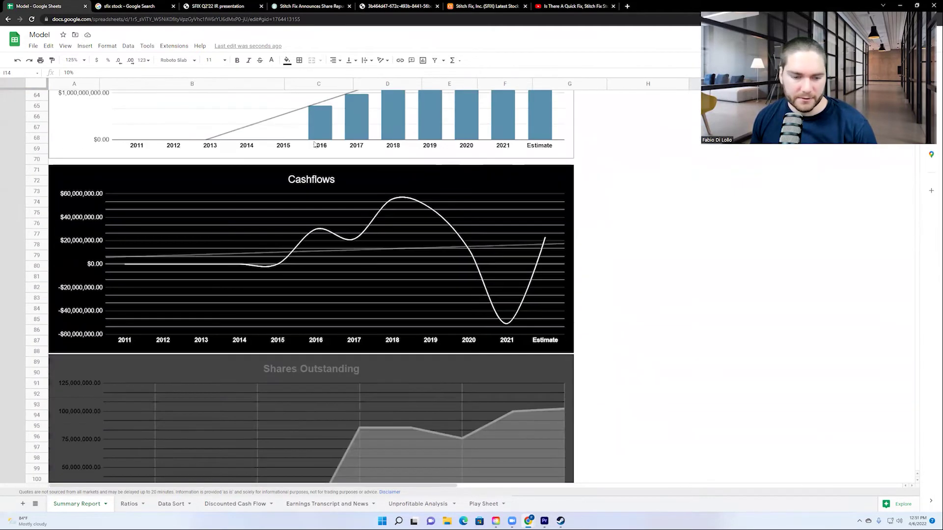
pyautogui.scroll(6, 315, 143)
pyautogui.scroll(8, 313, 143)
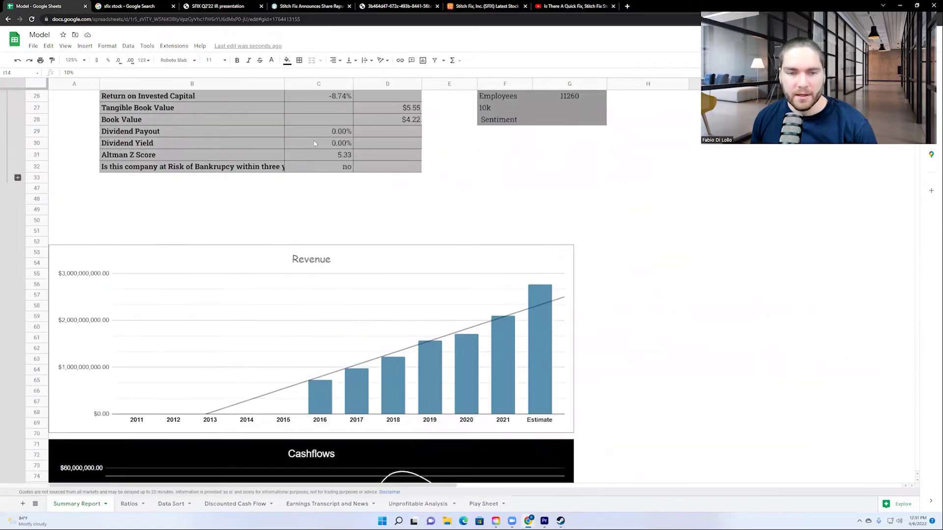
pyautogui.click(310, 6)
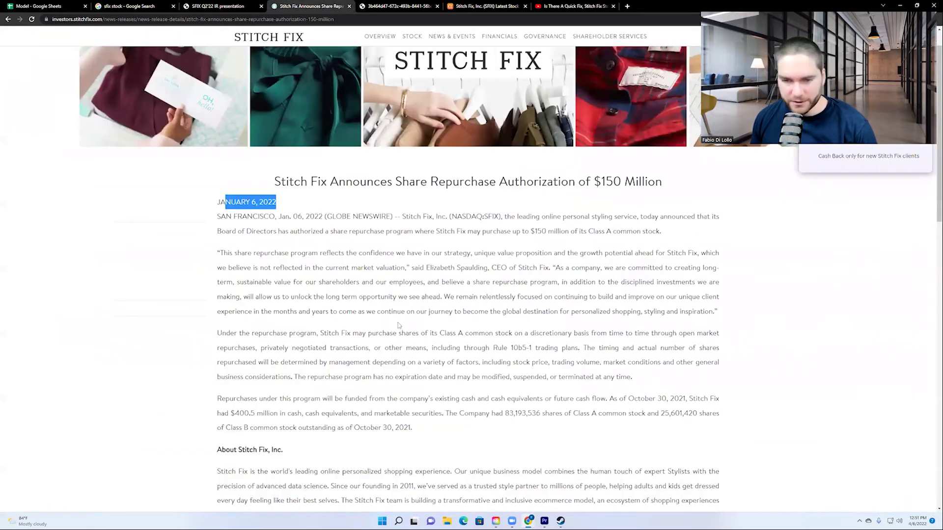
# - Highlight the up-to-$150 million Class A repurchase sentence, then return to the Model sheet
pyautogui.moveTo(449, 230); pyautogui.dragTo(653, 230)
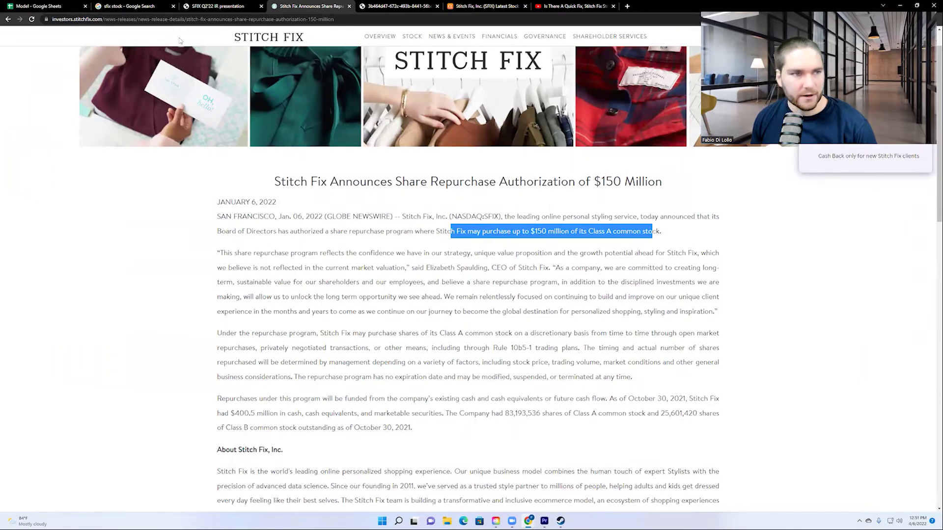
pyautogui.click(45, 6)
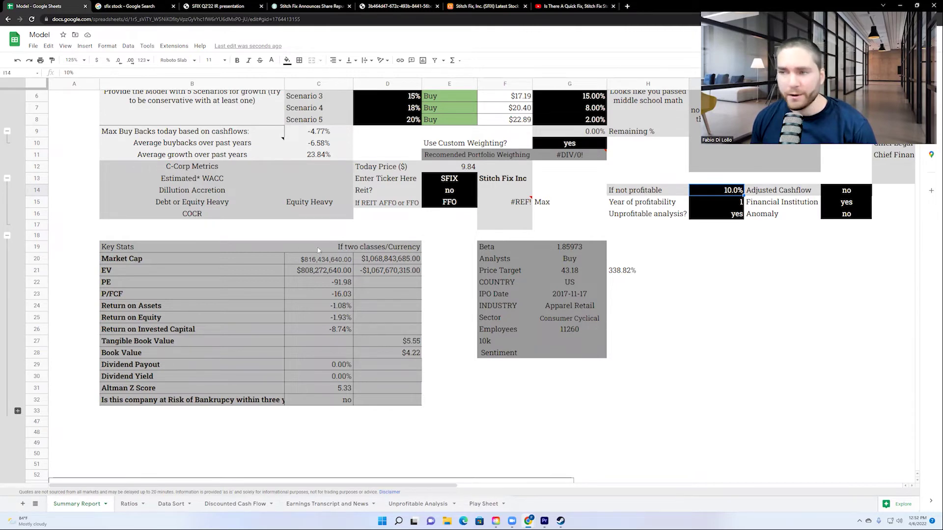
# - Highlight Stitch Fix's 1.07B market cap in the sfix stock search results, then return to the Model sheet
pyautogui.scroll(2, 287, 336)
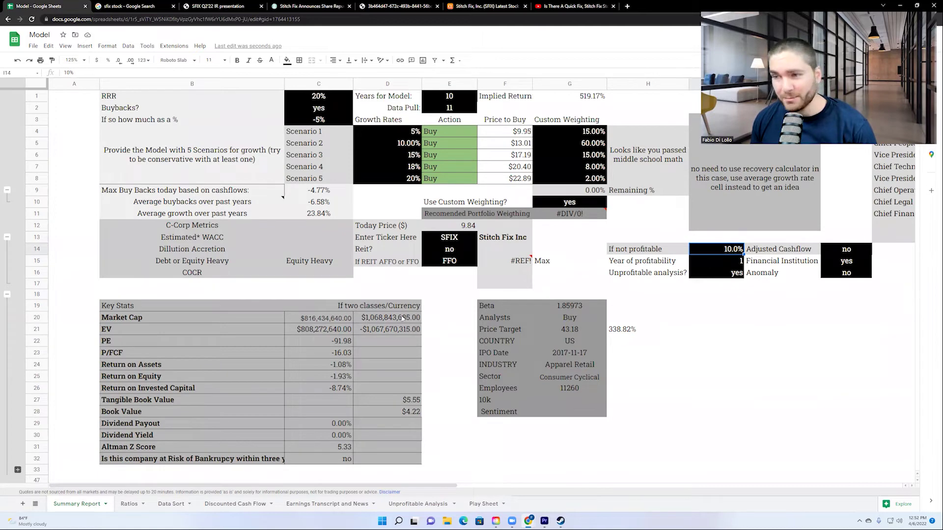
pyautogui.click(123, 6)
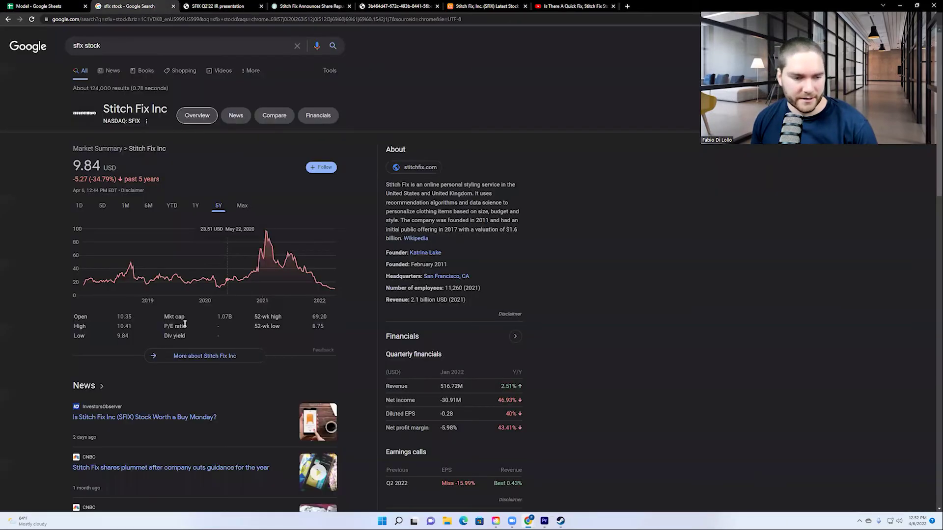
pyautogui.doubleClick(225, 317)
pyautogui.click(32, 6)
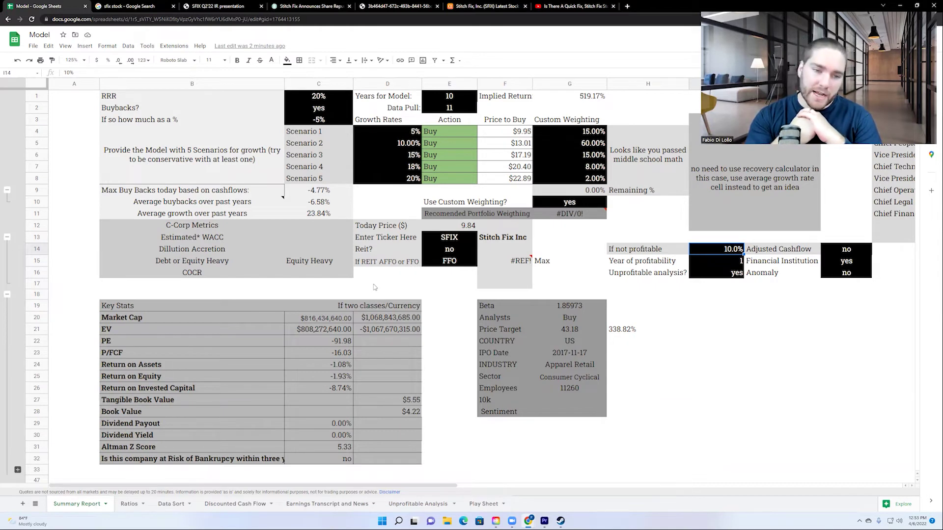
# - Change the buyback percentage in C3 to 0%
pyautogui.click(311, 123)
pyautogui.write('0')
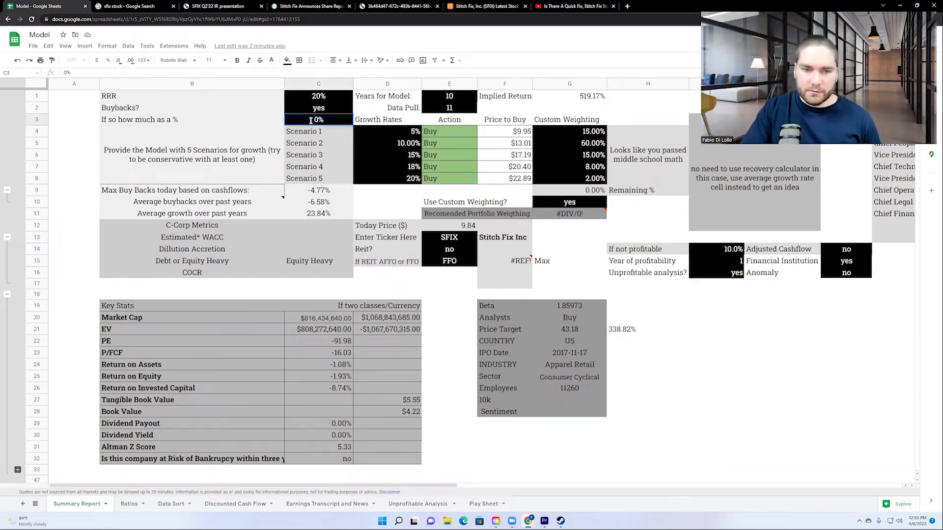
pyautogui.press('Return')
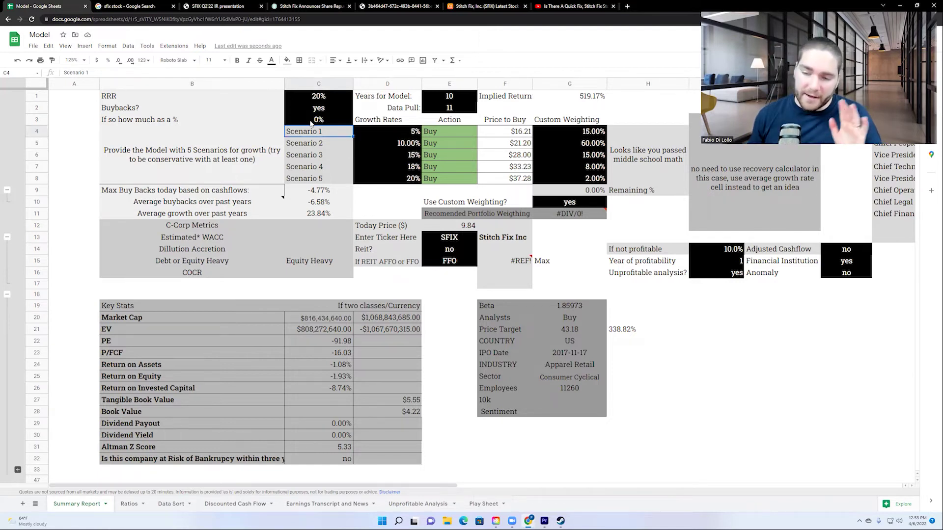
pyautogui.click(713, 249)
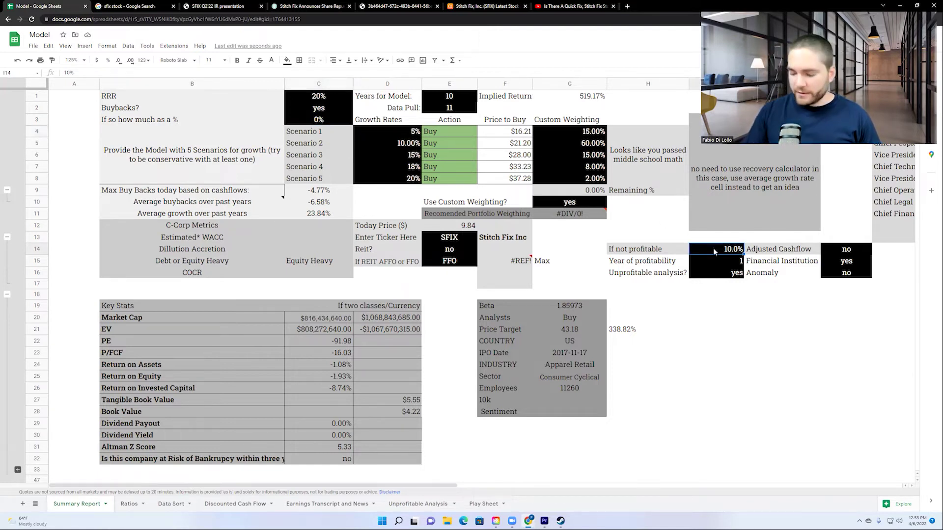
# - Enter 5% as the If not profitable rate in I14 and scroll down to the charts
pyautogui.write('5')
pyautogui.press('Return')
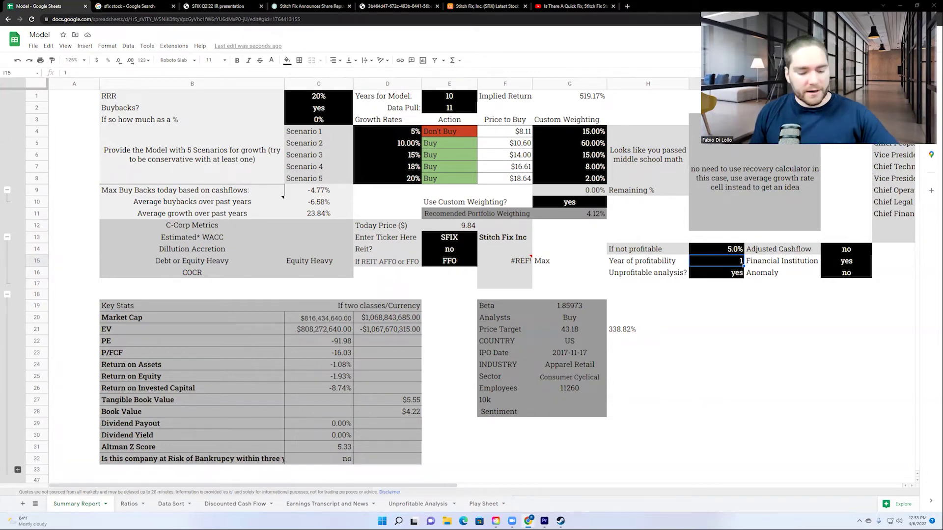
pyautogui.scroll(-3, 140, 256)
pyautogui.scroll(-5, 140, 255)
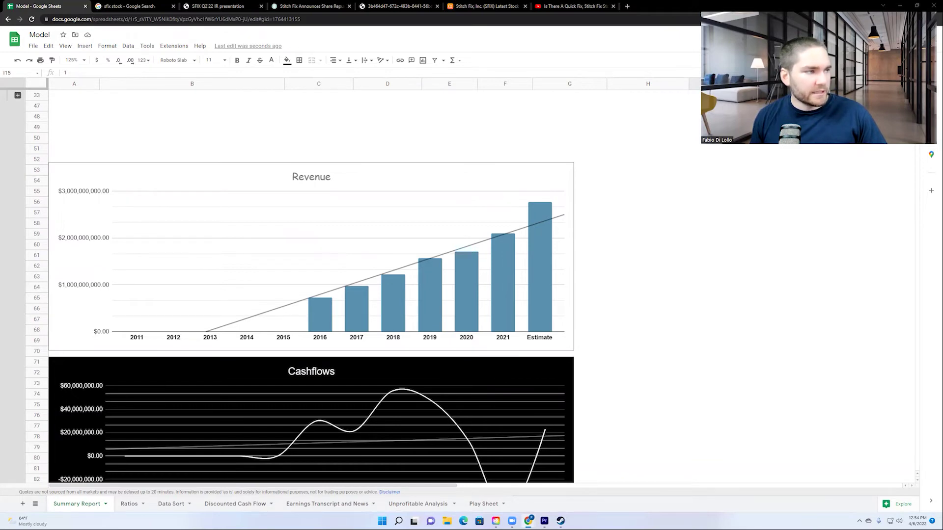
# - Set Scenario 5's growth rate in D8 to 10%
pyautogui.scroll(7, 184, 253)
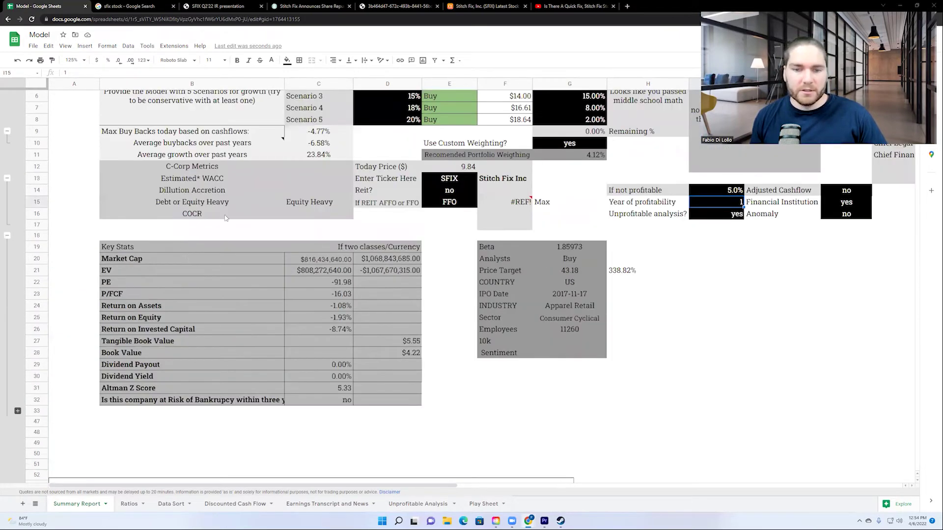
pyautogui.scroll(2, 226, 218)
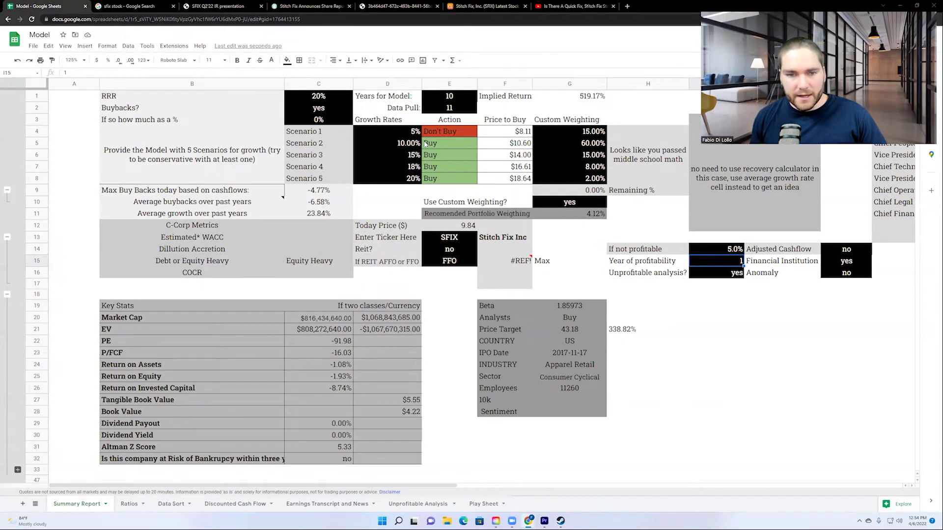
pyautogui.click(415, 180)
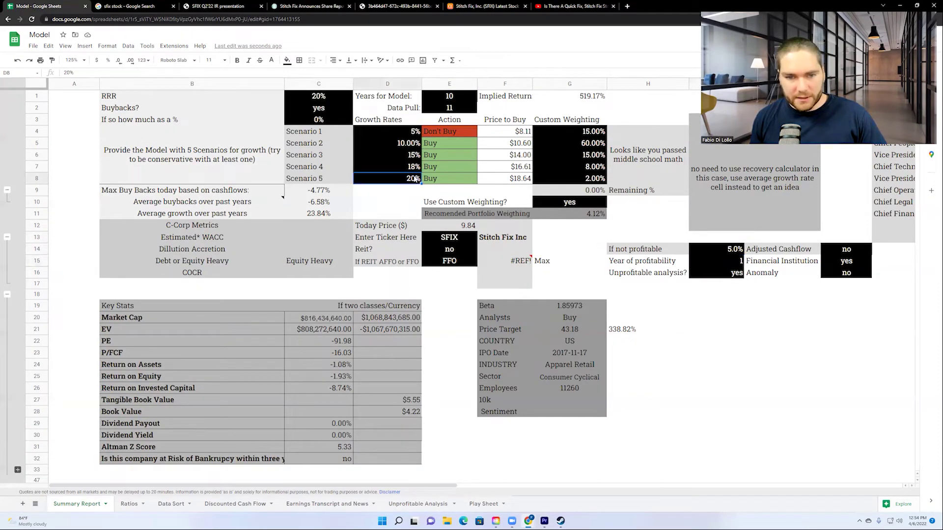
pyautogui.write('10')
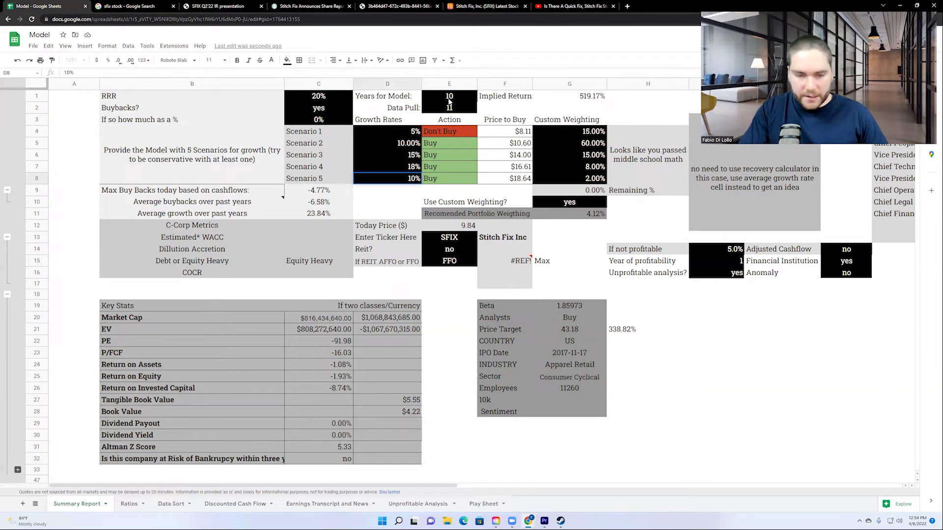
pyautogui.press('Return')
# - Clear D5:D7 and re-enter growth rates of 8%, 7% and 6% for Scenarios 4, 3 and 2
pyautogui.moveTo(418, 143); pyautogui.dragTo(413, 168)
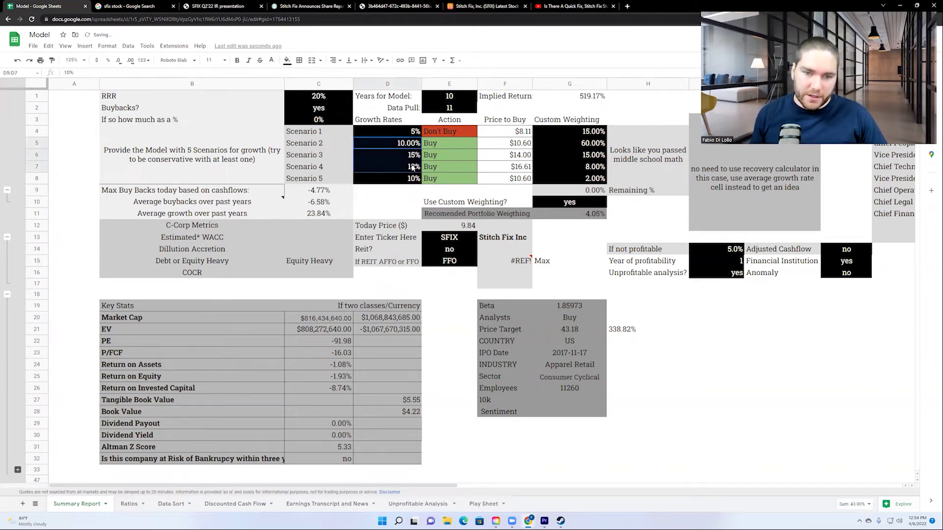
pyautogui.press('Delete')
pyautogui.click(397, 202)
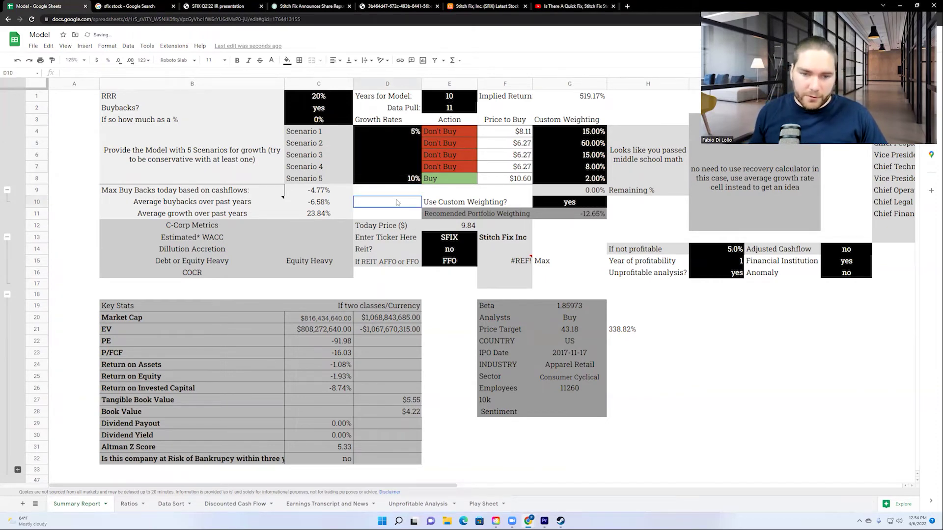
pyautogui.click(408, 166)
pyautogui.write('87')
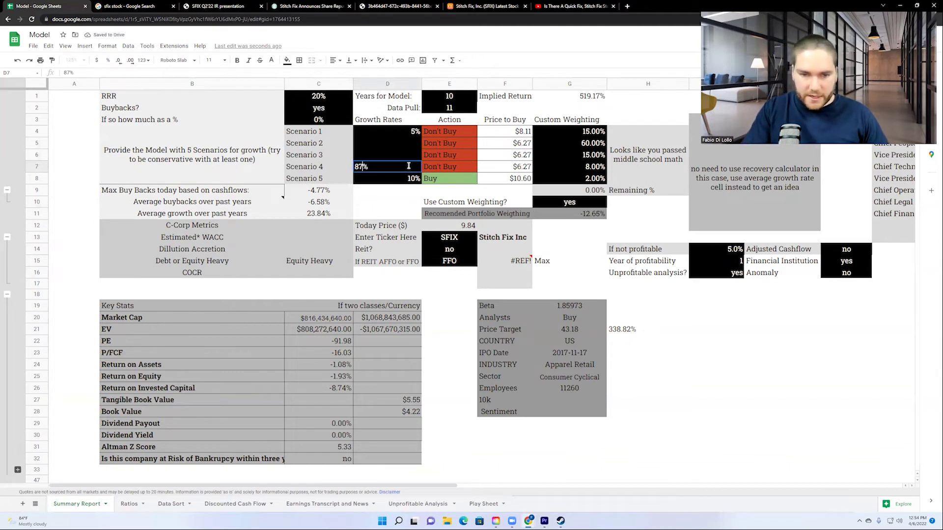
pyautogui.press('BackSpace')
pyautogui.press('Return')
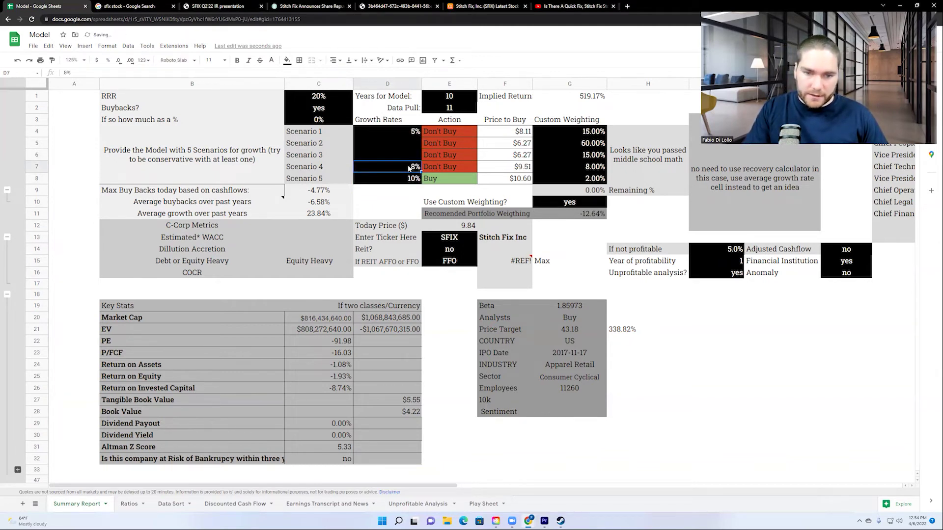
pyautogui.press('Up')
pyautogui.write('7')
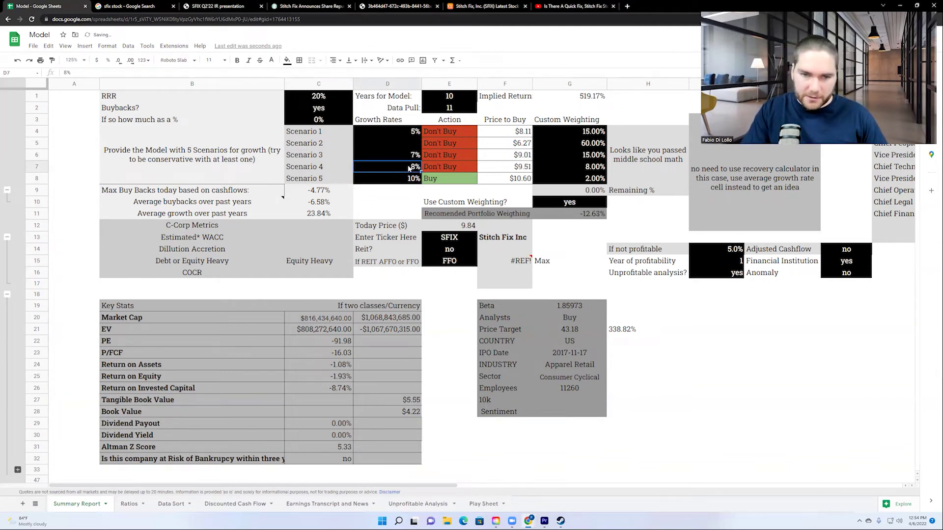
pyautogui.press('Up')
pyautogui.write('6')
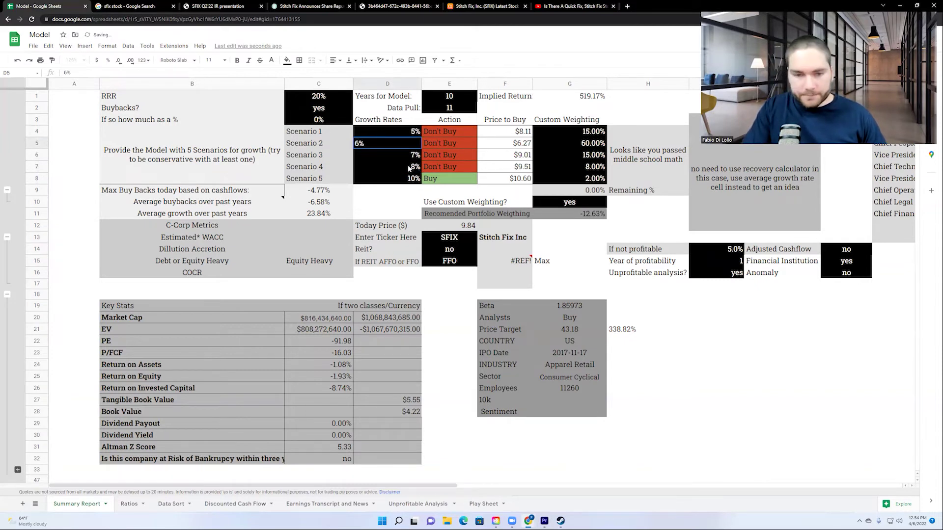
pyautogui.press('Return')
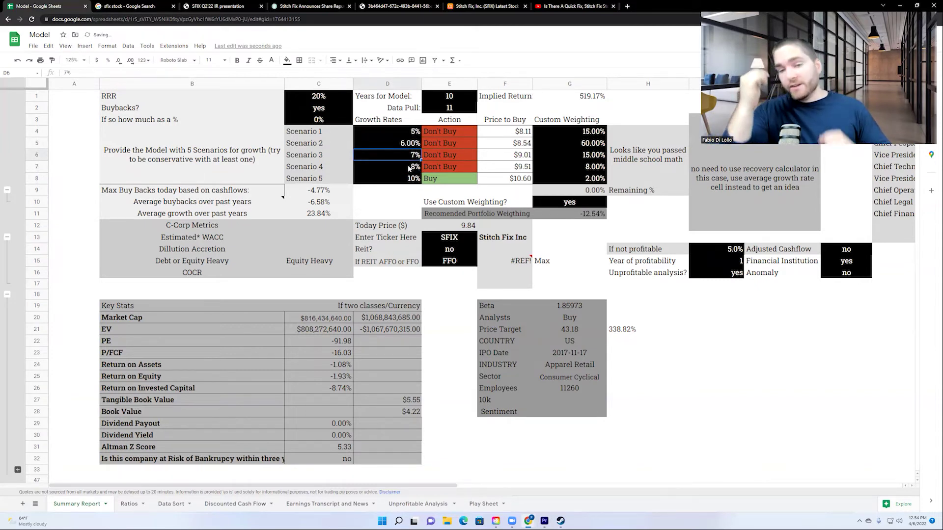